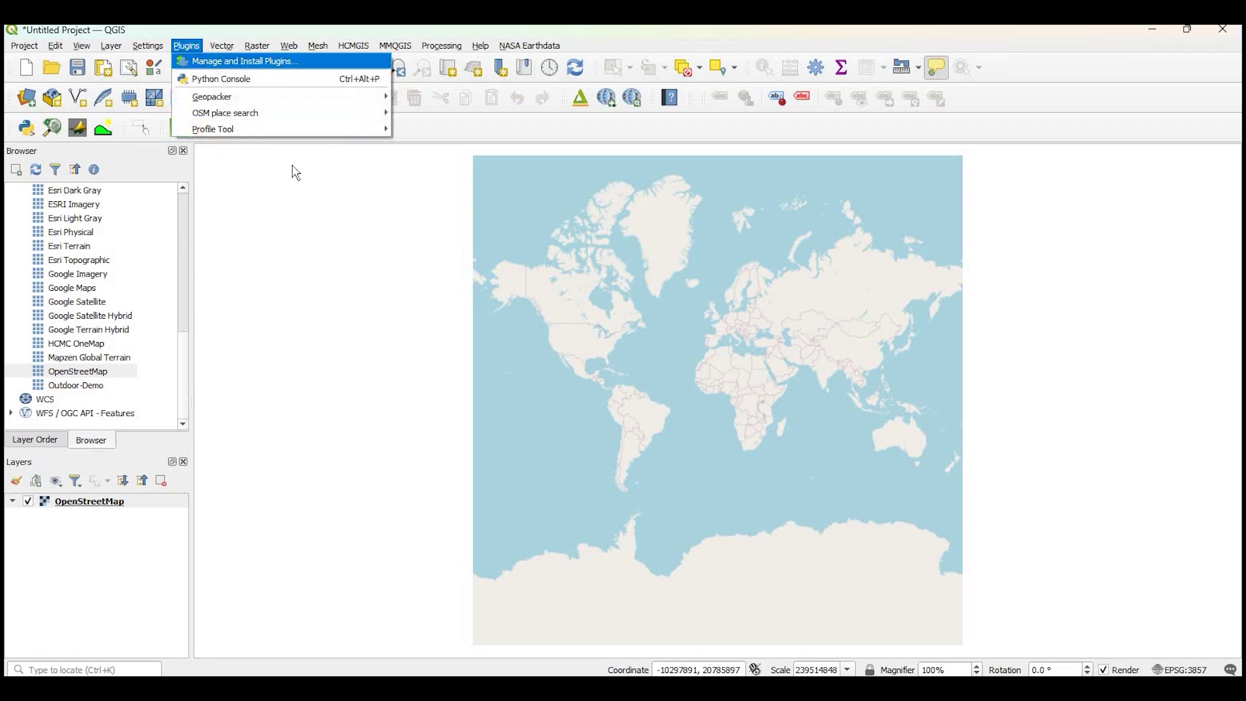
Search all plugins for 'streetv' and install the Street View plugin (version 4.3)
{"action": "key", "text": "Escape"}
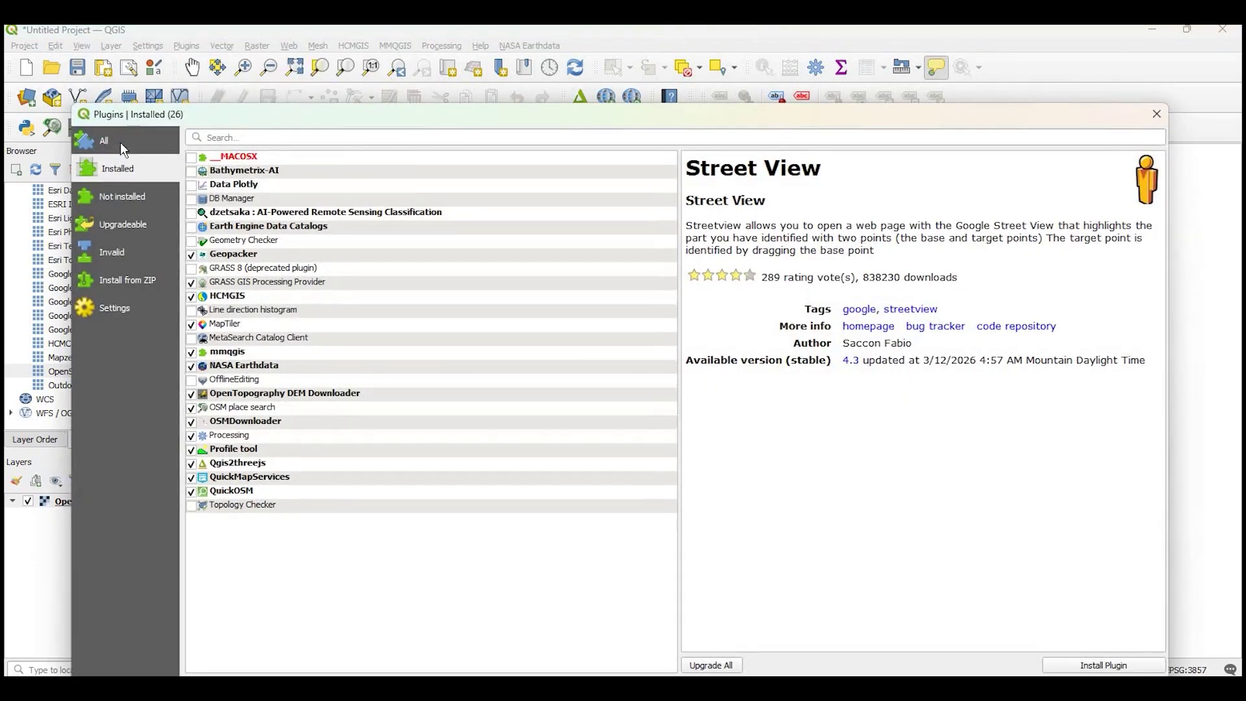
{"action": "left_click", "coordinate": [130, 142]}
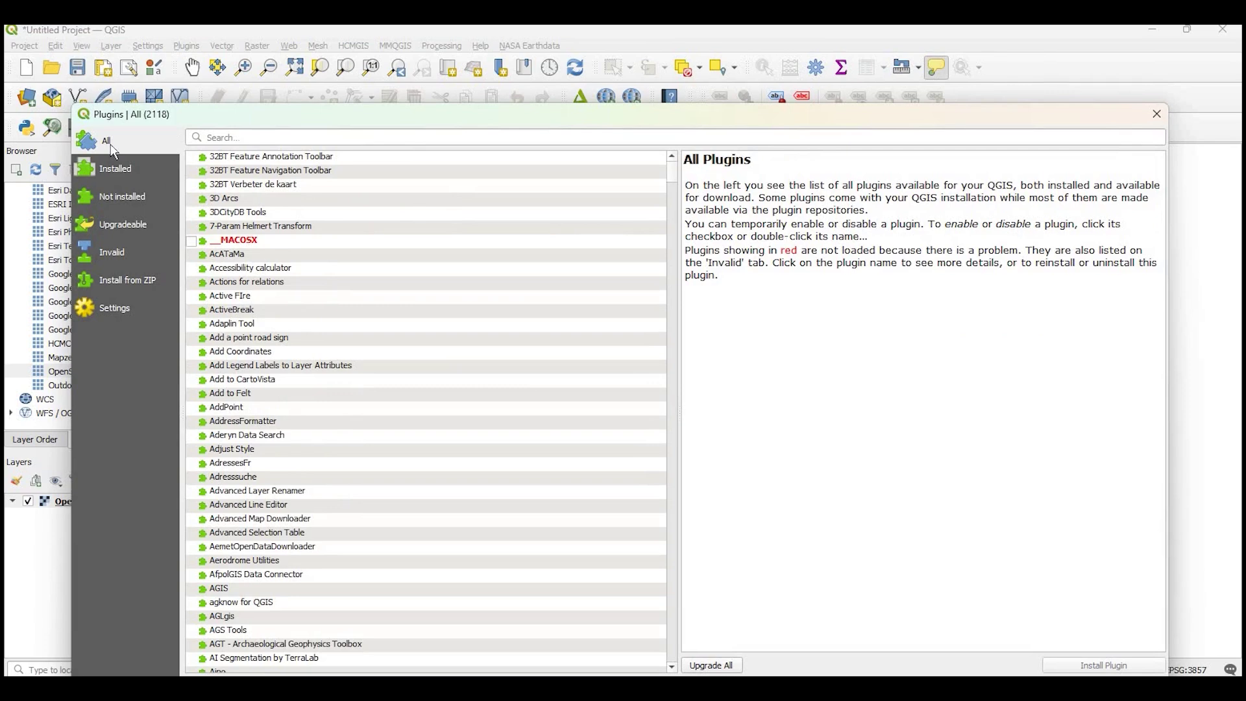
{"action": "left_click", "coordinate": [262, 133]}
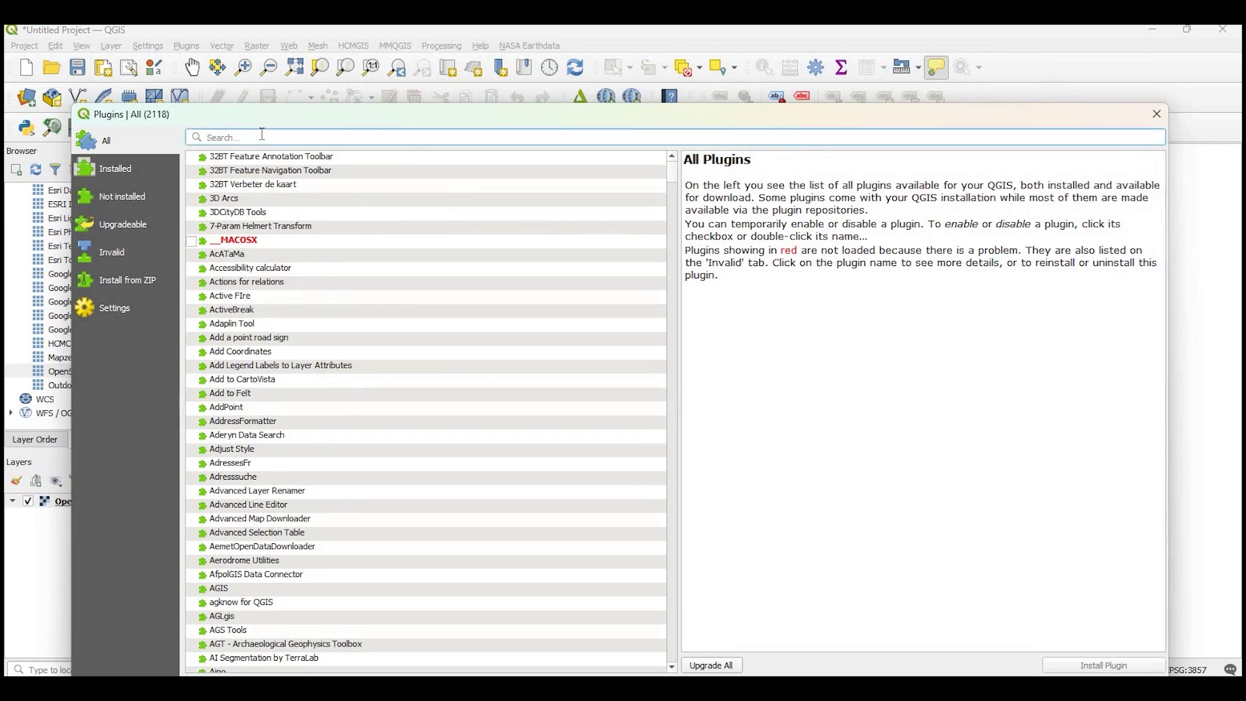
{"action": "type", "text": "stree"}
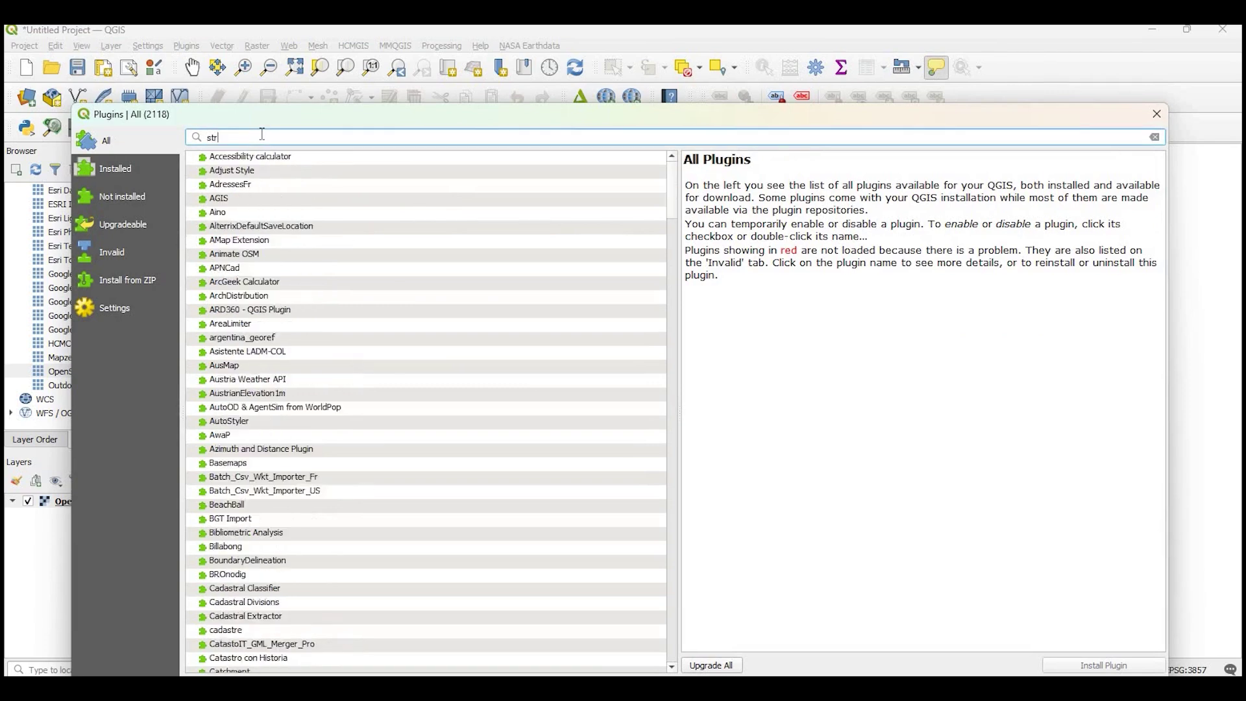
{"action": "type", "text": "tview"}
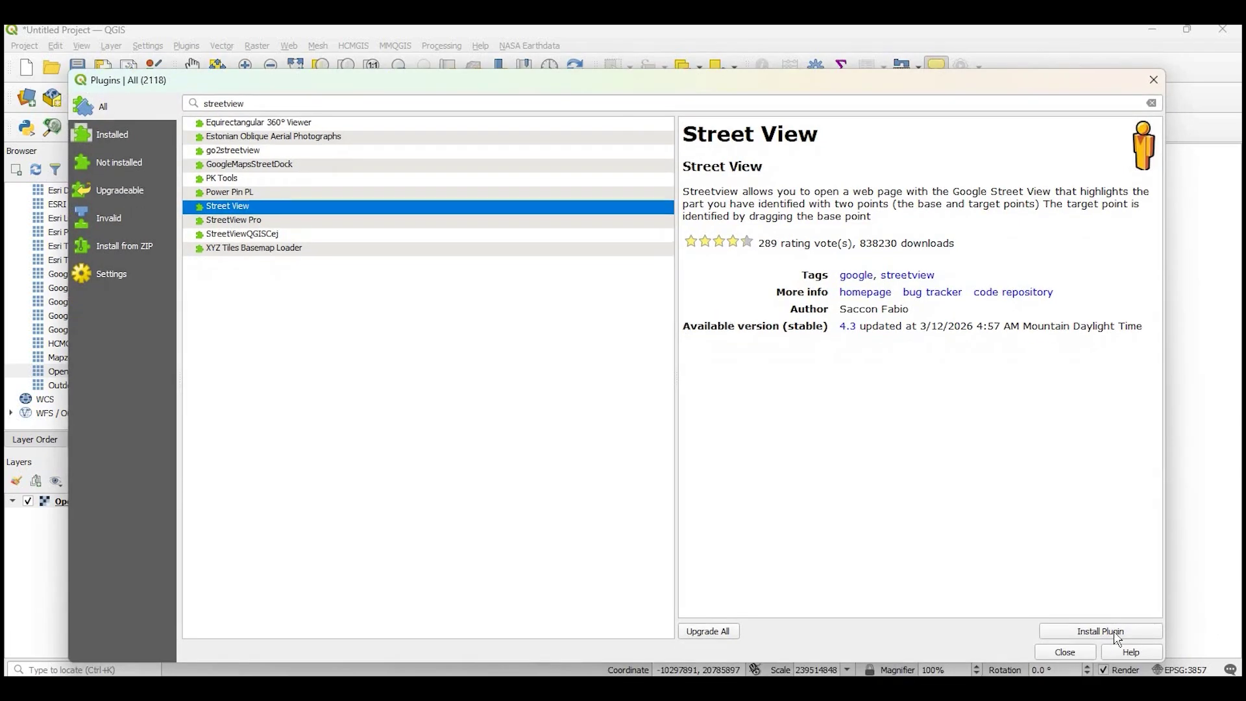
{"action": "left_click", "coordinate": [1116, 635]}
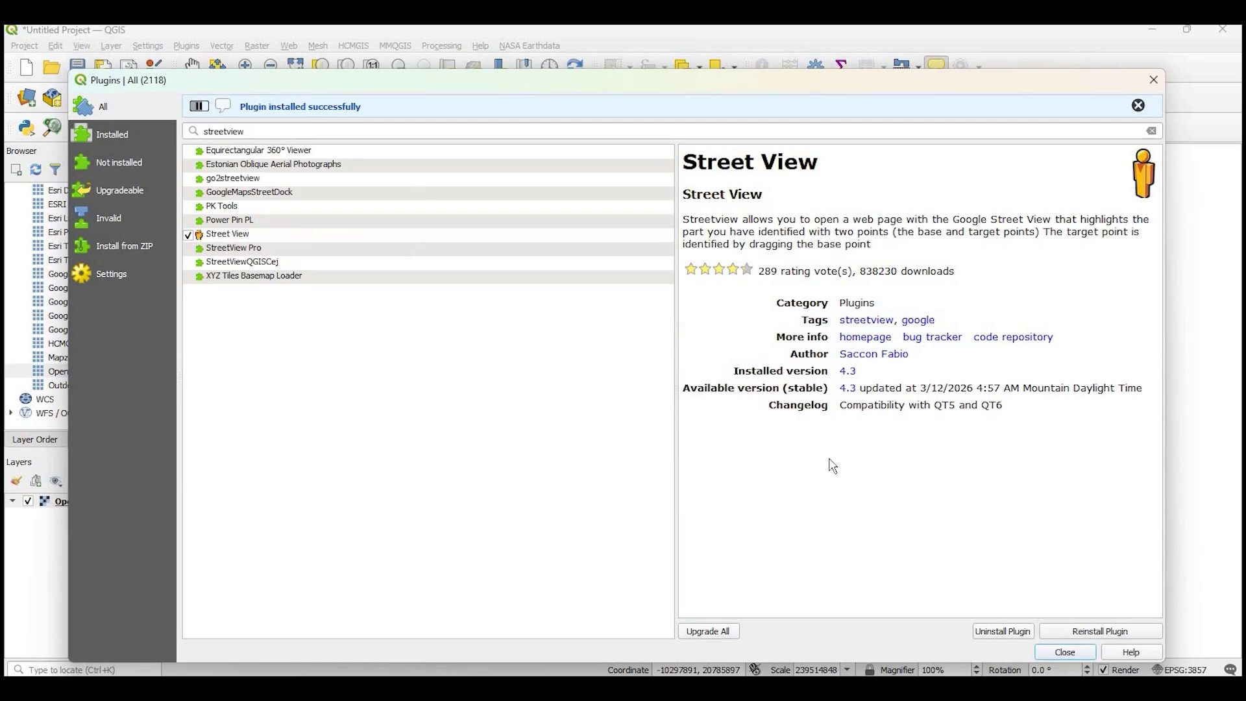
{"action": "left_click", "coordinate": [1061, 653]}
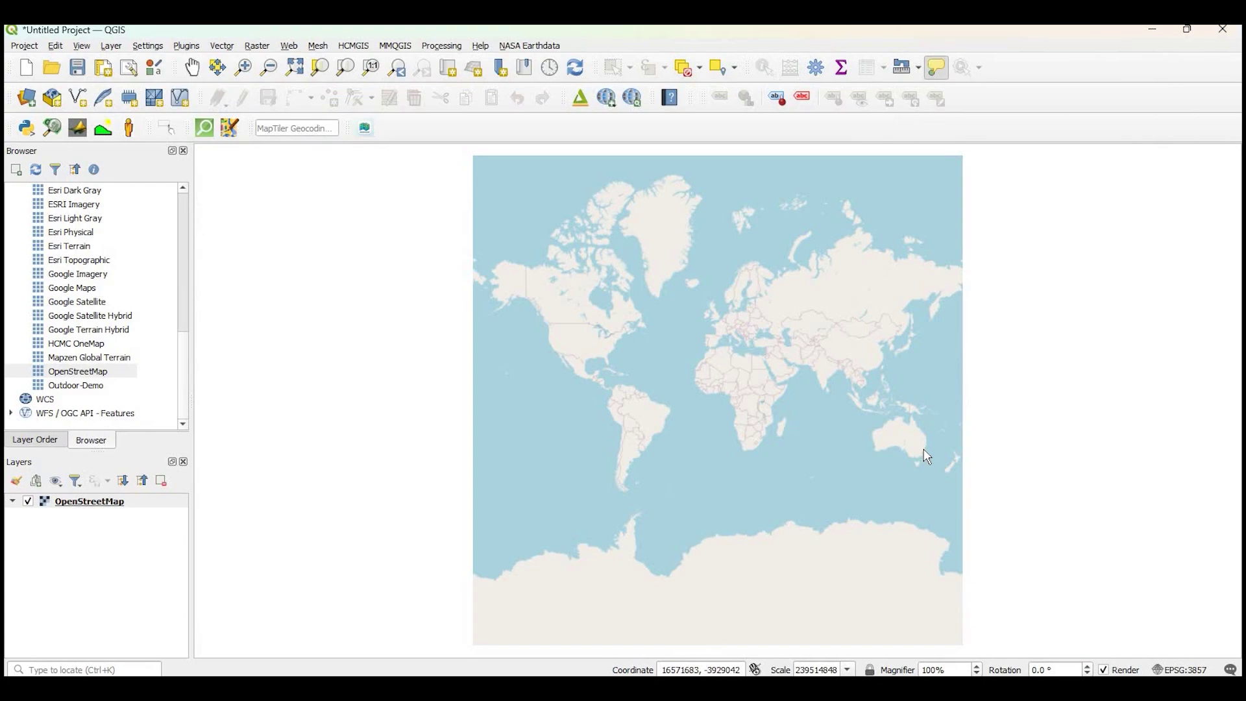
Zoom and pan from the world view to Rose Bay and Lyne Park at 1:7309
{"action": "scroll", "coordinate": [926, 456], "scroll_direction": "up", "scroll_amount": 5}
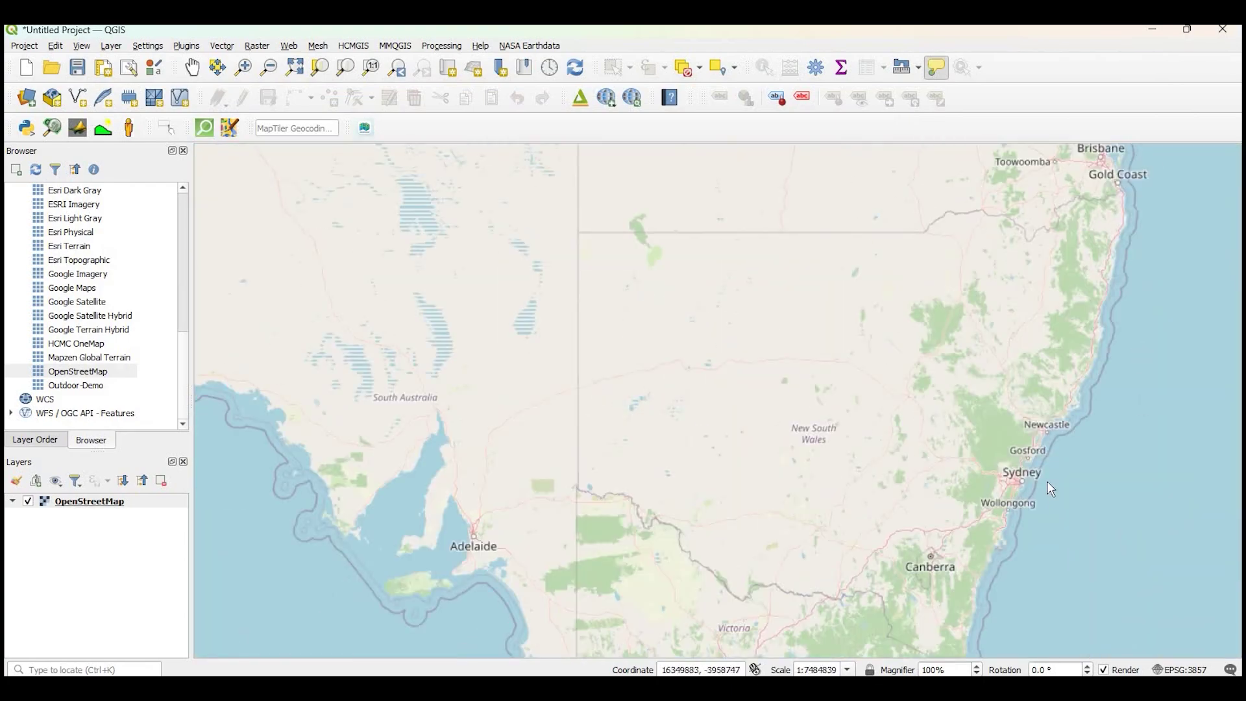
{"action": "scroll", "coordinate": [761, 474], "scroll_direction": "up", "scroll_amount": 4}
{"action": "scroll", "coordinate": [753, 537], "scroll_direction": "up", "scroll_amount": 1}
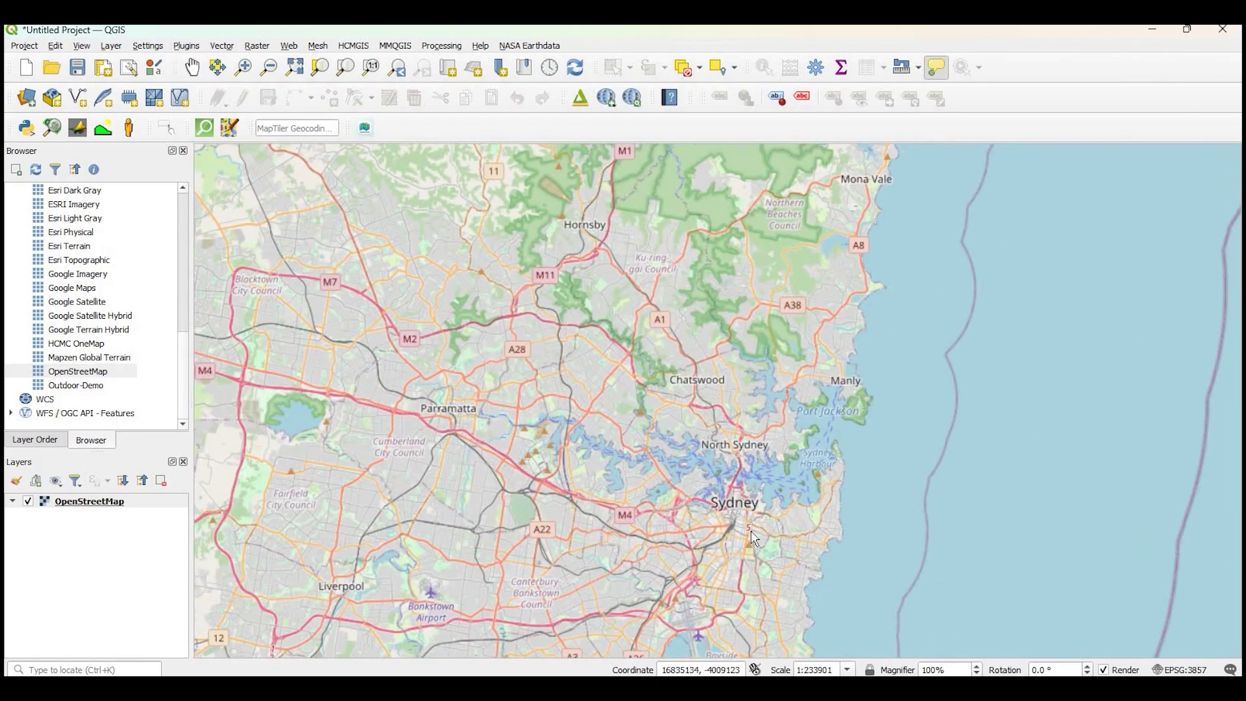
{"action": "scroll", "coordinate": [754, 483], "scroll_direction": "up", "scroll_amount": 1}
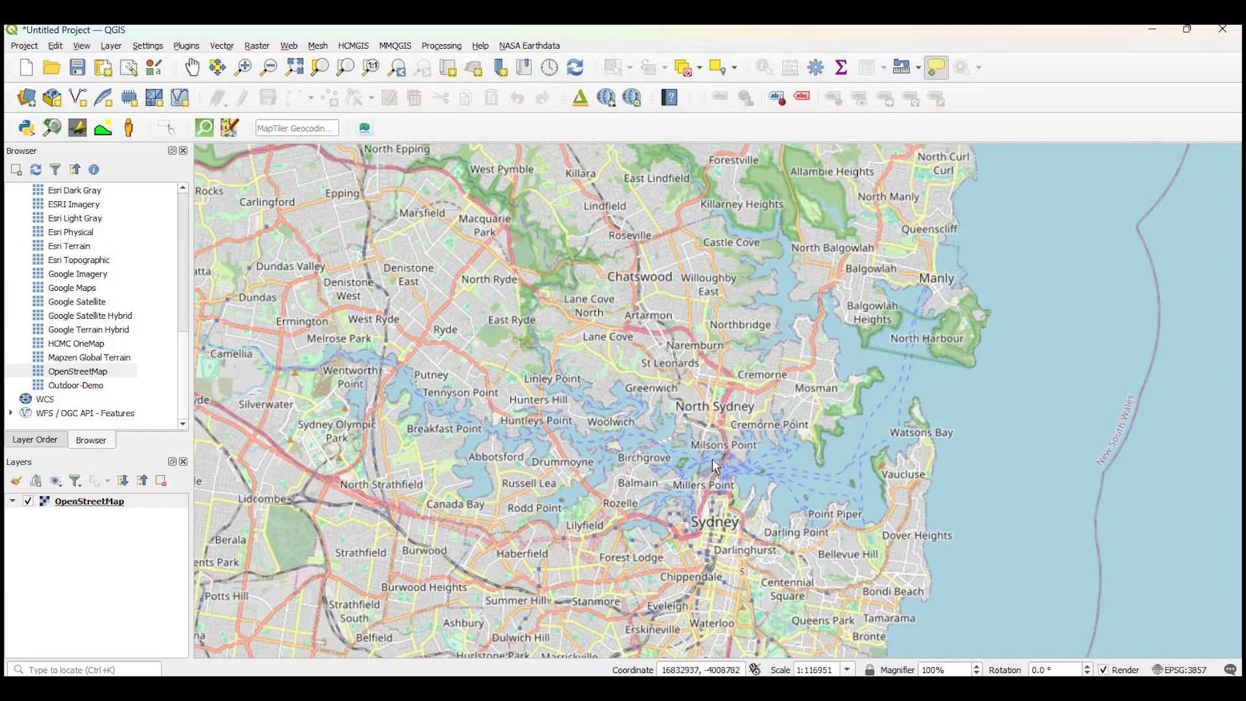
{"action": "scroll", "coordinate": [714, 454], "scroll_direction": "up", "scroll_amount": 1}
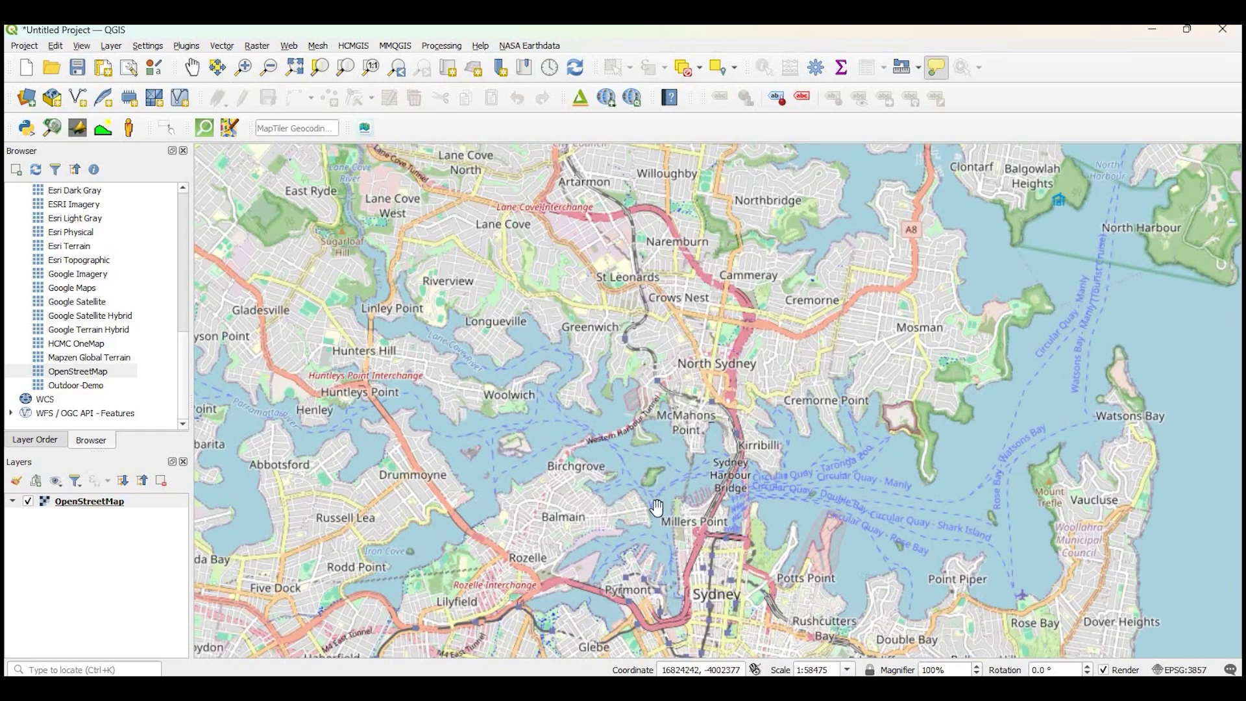
{"action": "left_click_drag", "start_coordinate": [1049, 605], "coordinate": [917, 381]}
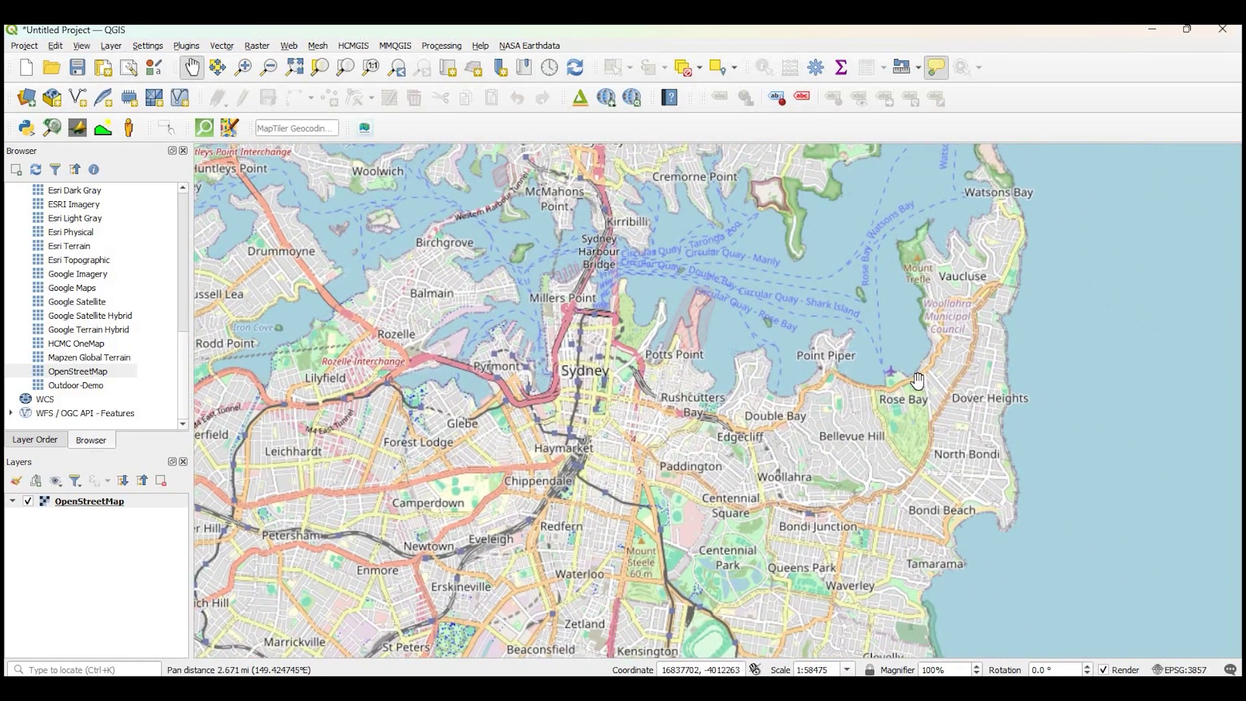
{"action": "scroll", "coordinate": [864, 387], "scroll_direction": "up", "scroll_amount": 1}
{"action": "scroll", "coordinate": [744, 389], "scroll_direction": "up", "scroll_amount": 2}
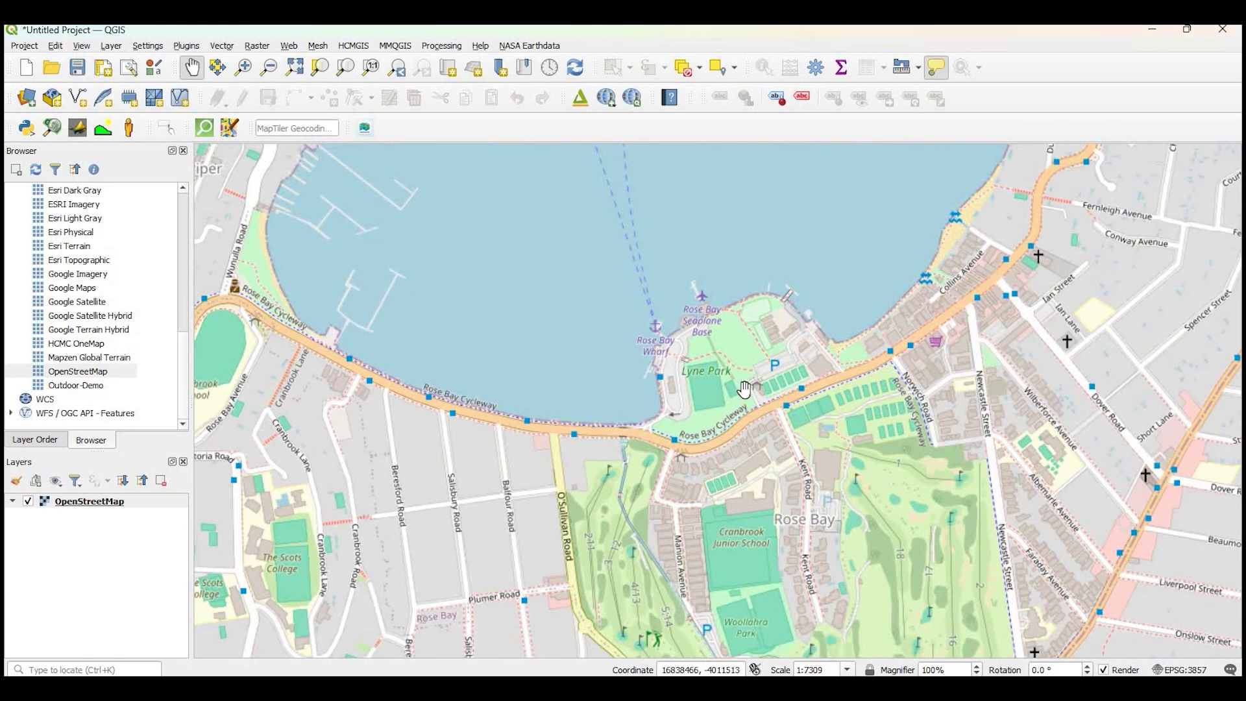
{"action": "left_click_drag", "start_coordinate": [745, 390], "coordinate": [817, 424]}
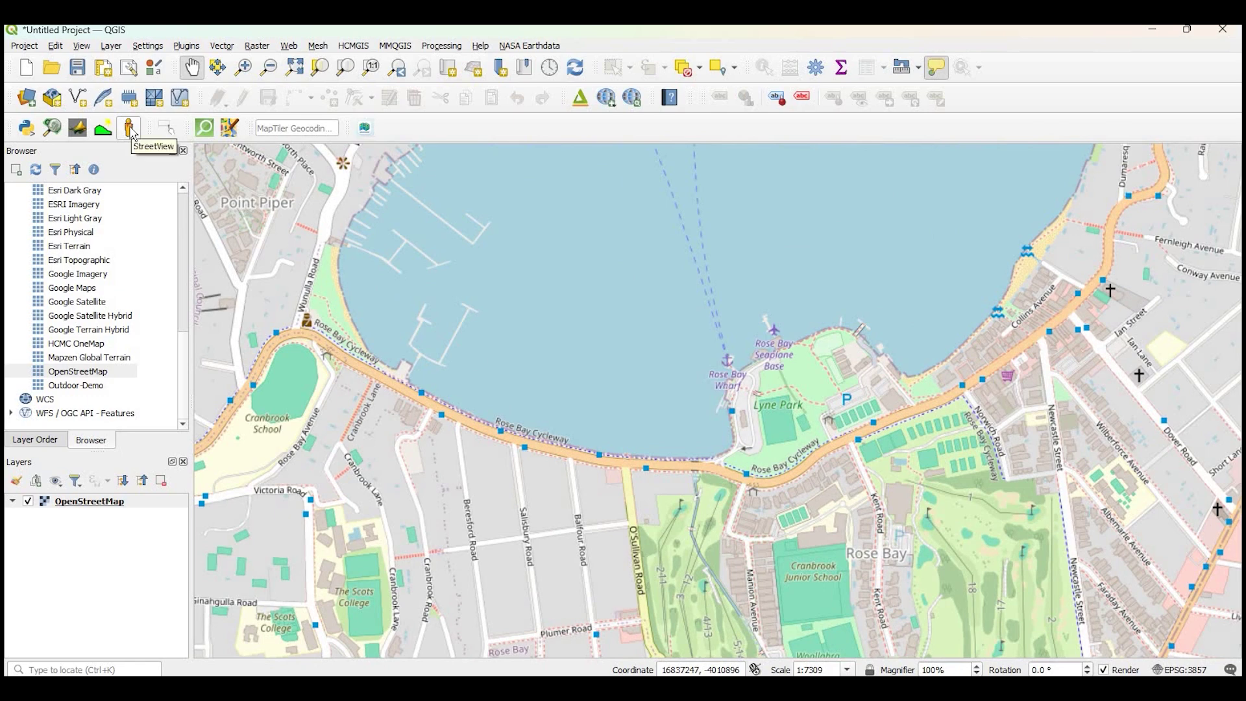
Open Street View for a Rose Bay point and turn the panorama across the road
{"action": "left_click", "coordinate": [129, 129]}
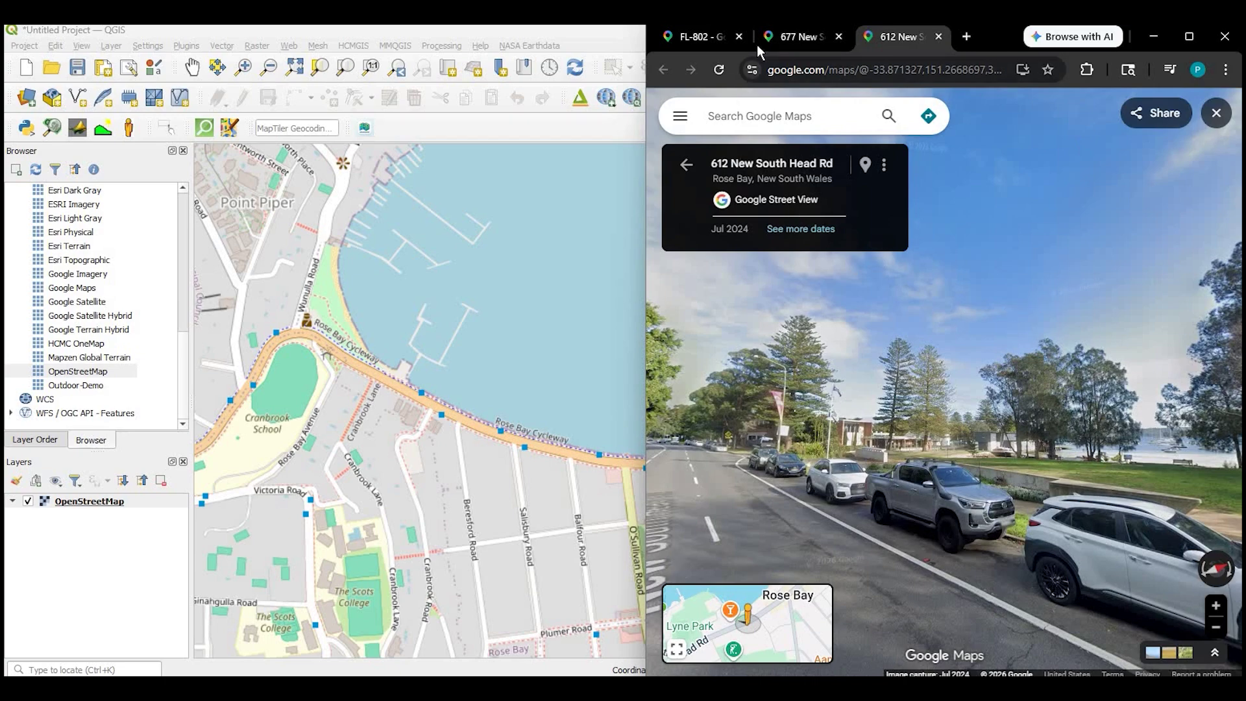
{"action": "left_click_drag", "start_coordinate": [1104, 389], "coordinate": [610, 364]}
{"action": "left_click_drag", "start_coordinate": [1194, 386], "coordinate": [934, 385]}
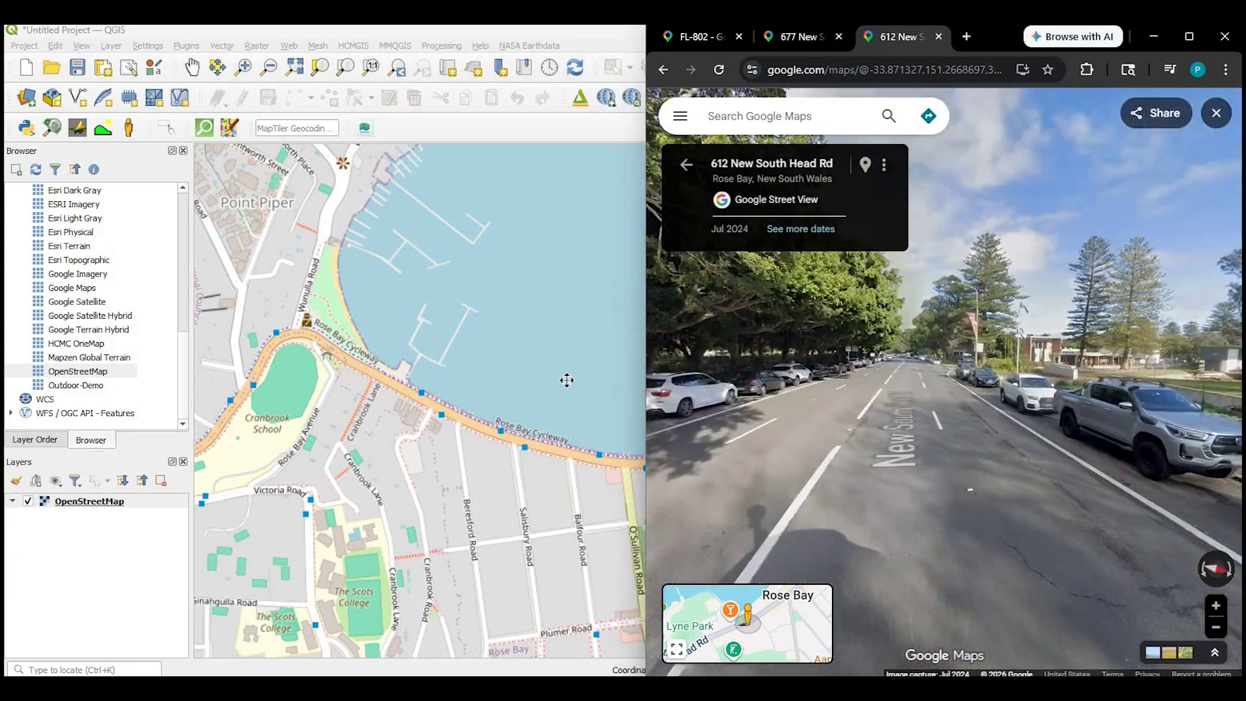
Walk along New South Head Rd to face the waterfront park, then minimise the browser
{"action": "left_click", "coordinate": [1034, 367]}
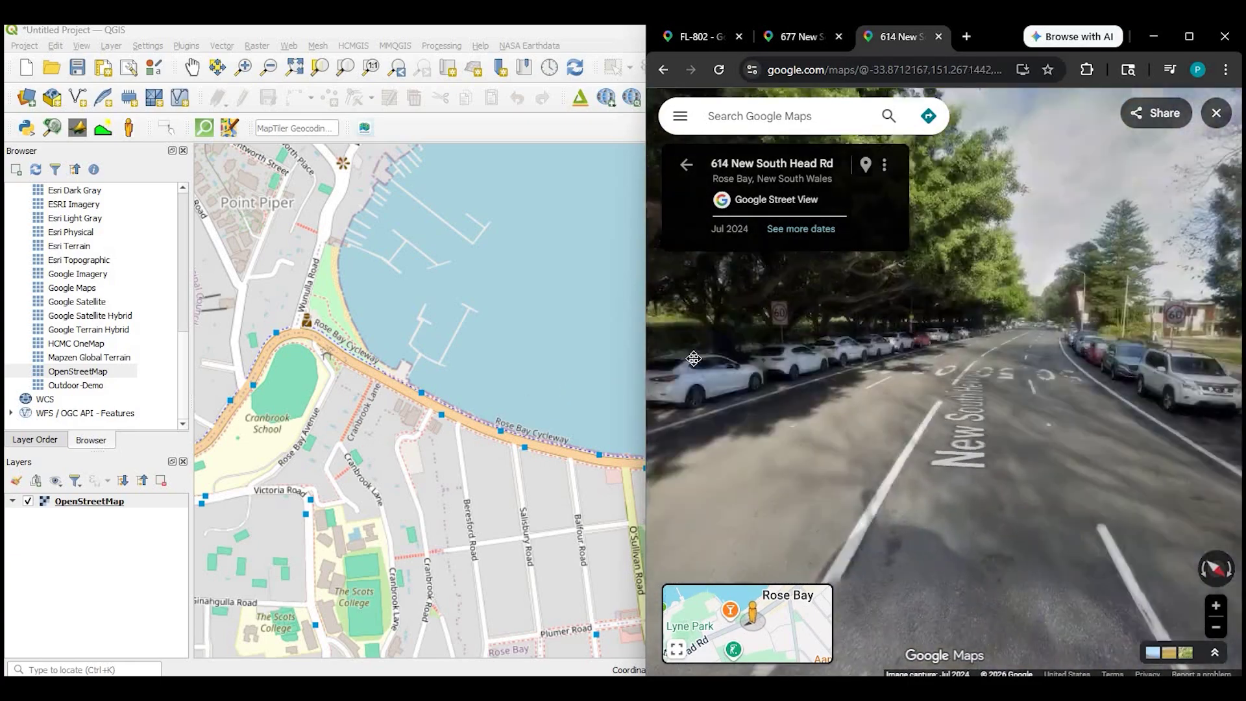
{"action": "left_click", "coordinate": [779, 368]}
{"action": "left_click", "coordinate": [1004, 392]}
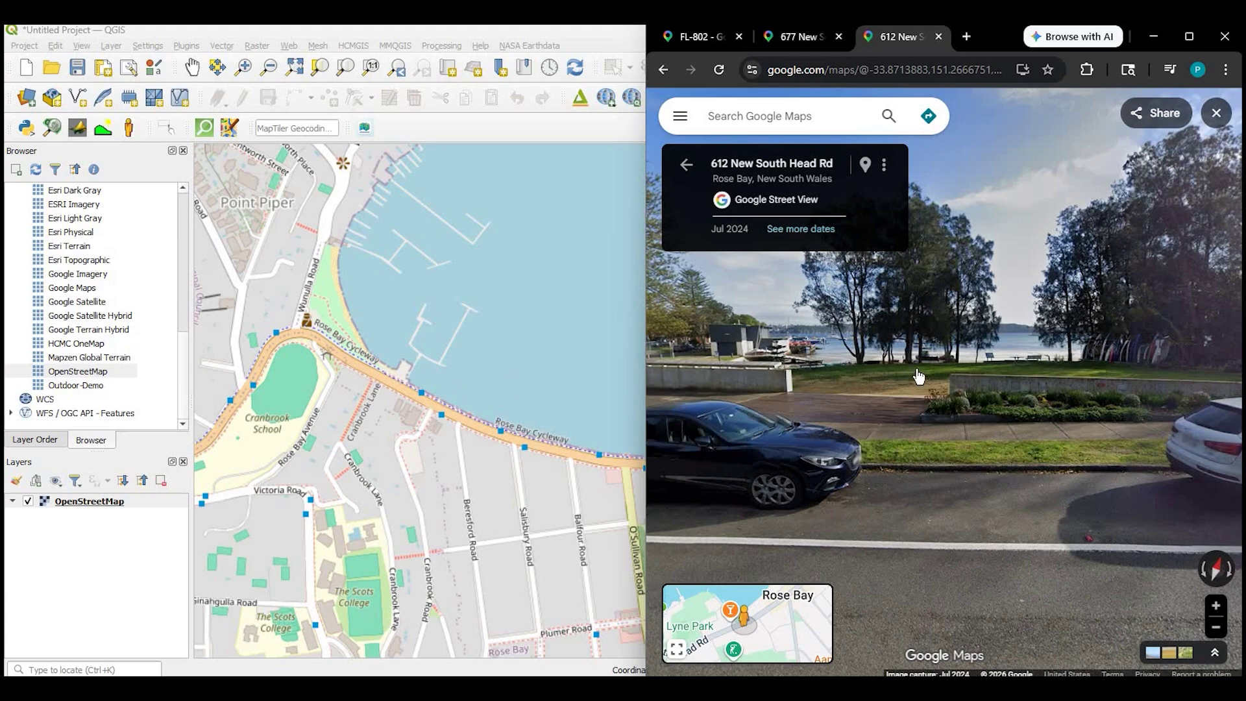
{"action": "left_click", "coordinate": [133, 128]}
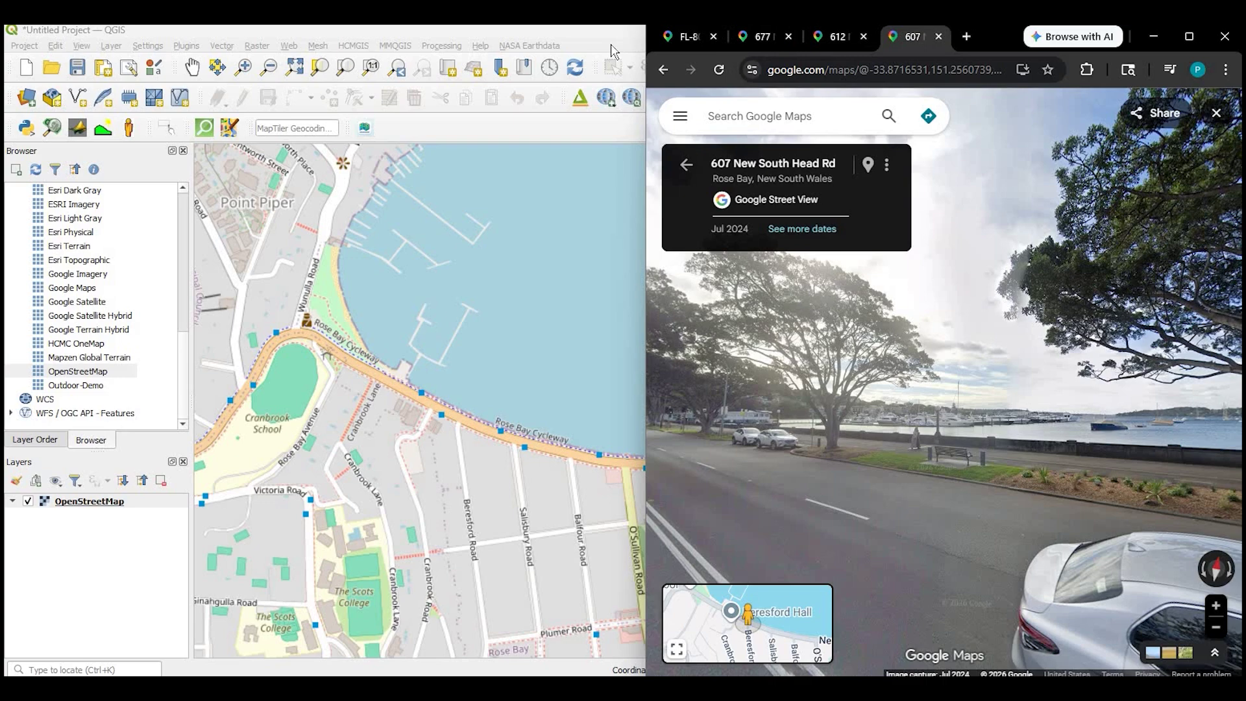
{"action": "left_click", "coordinate": [1153, 37]}
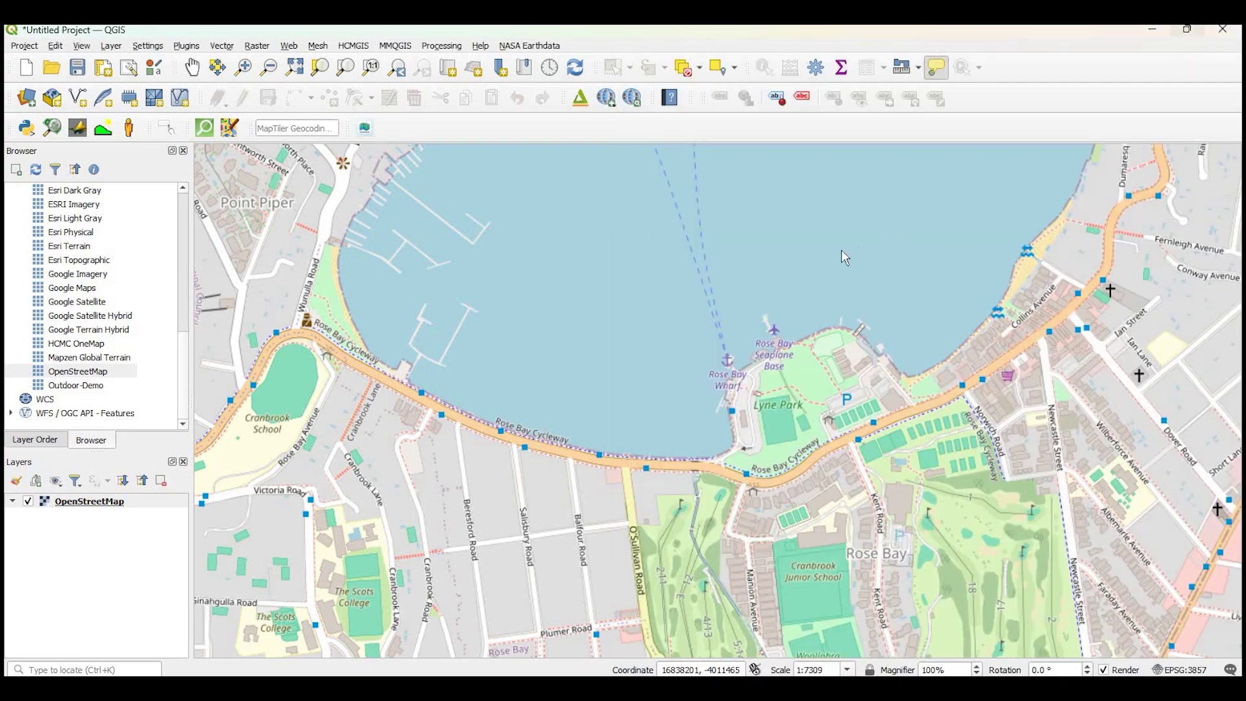
Tile QGIS and the Street View browser side by side, with QGIS taking the wider share
{"action": "left_click", "coordinate": [1187, 30]}
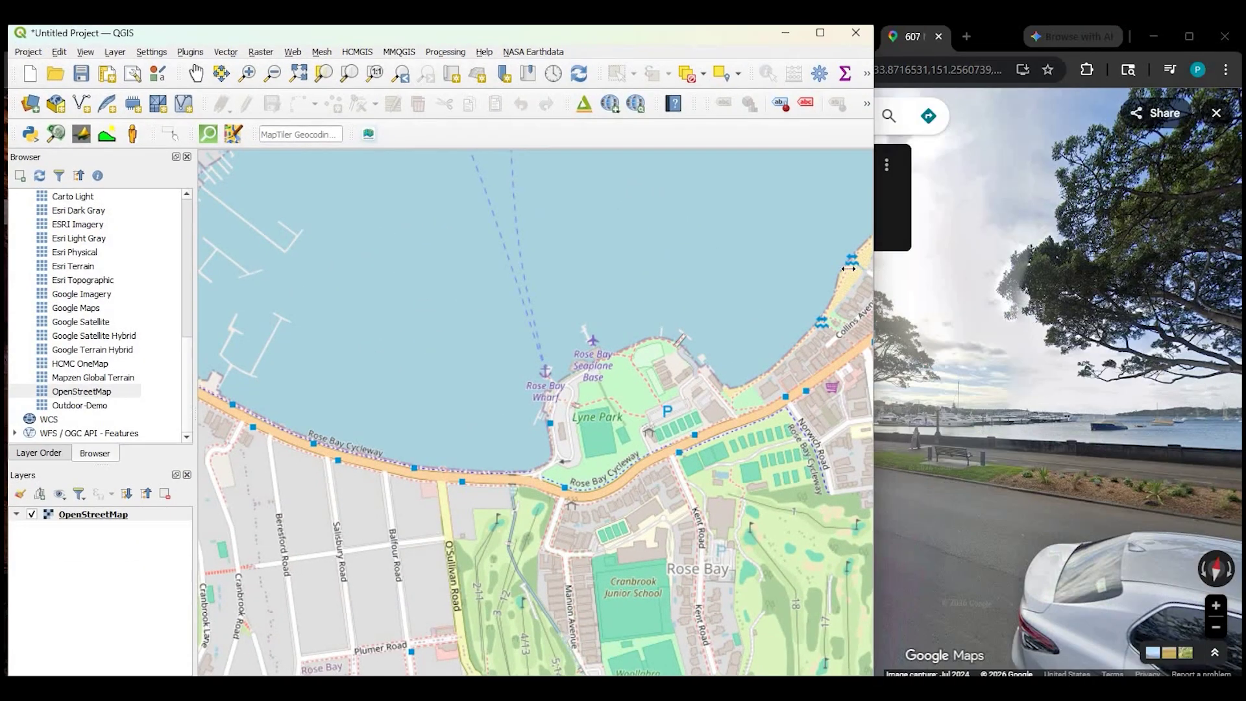
{"action": "left_click_drag", "start_coordinate": [819, 266], "coordinate": [820, 266]}
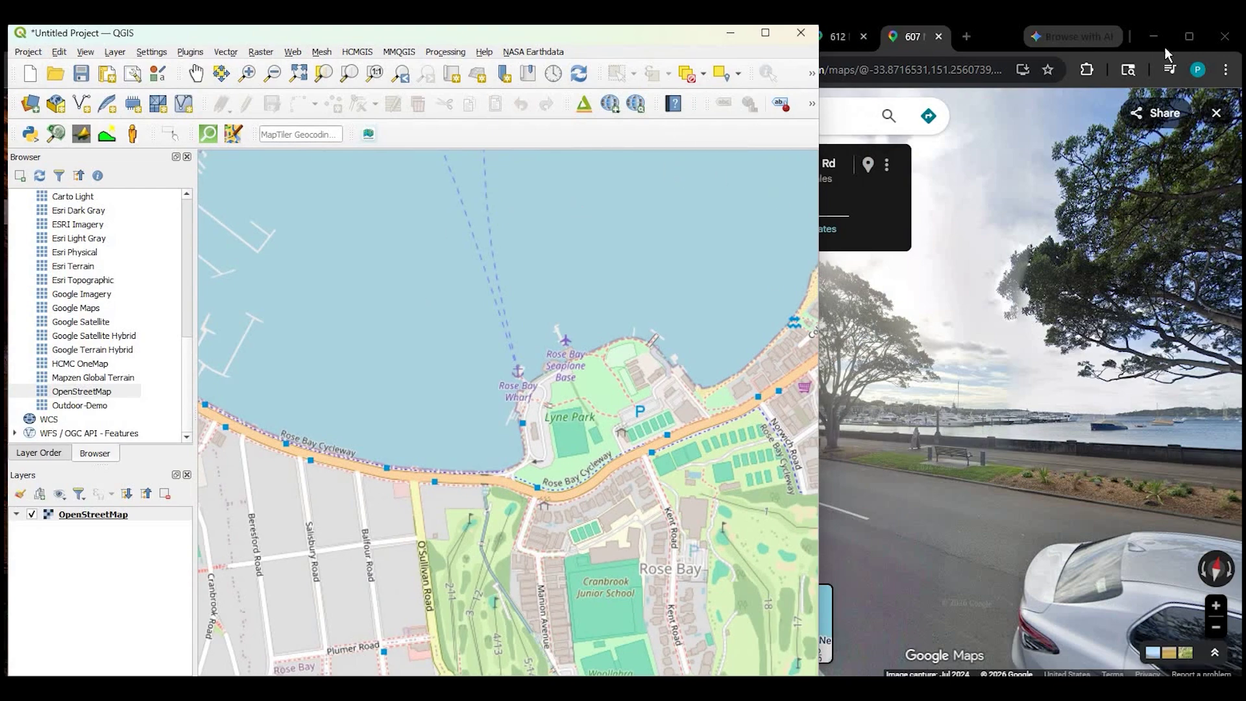
{"action": "left_click", "coordinate": [1190, 36]}
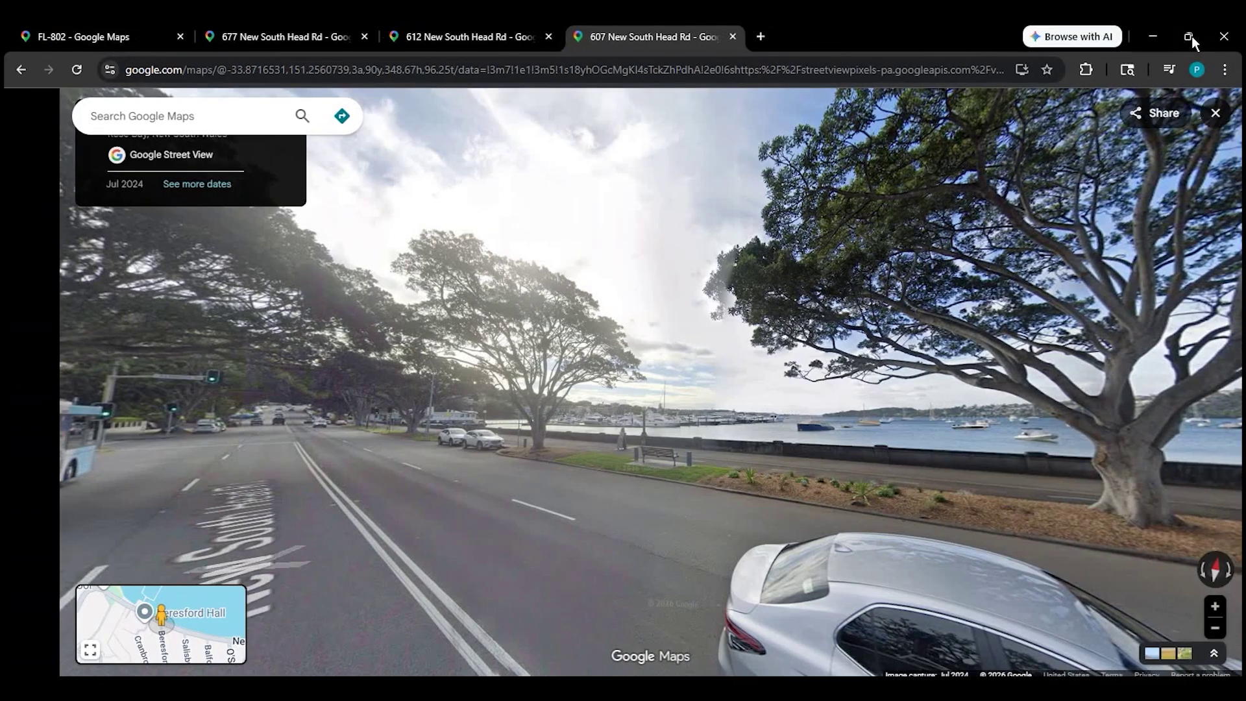
{"action": "left_click", "coordinate": [1189, 36]}
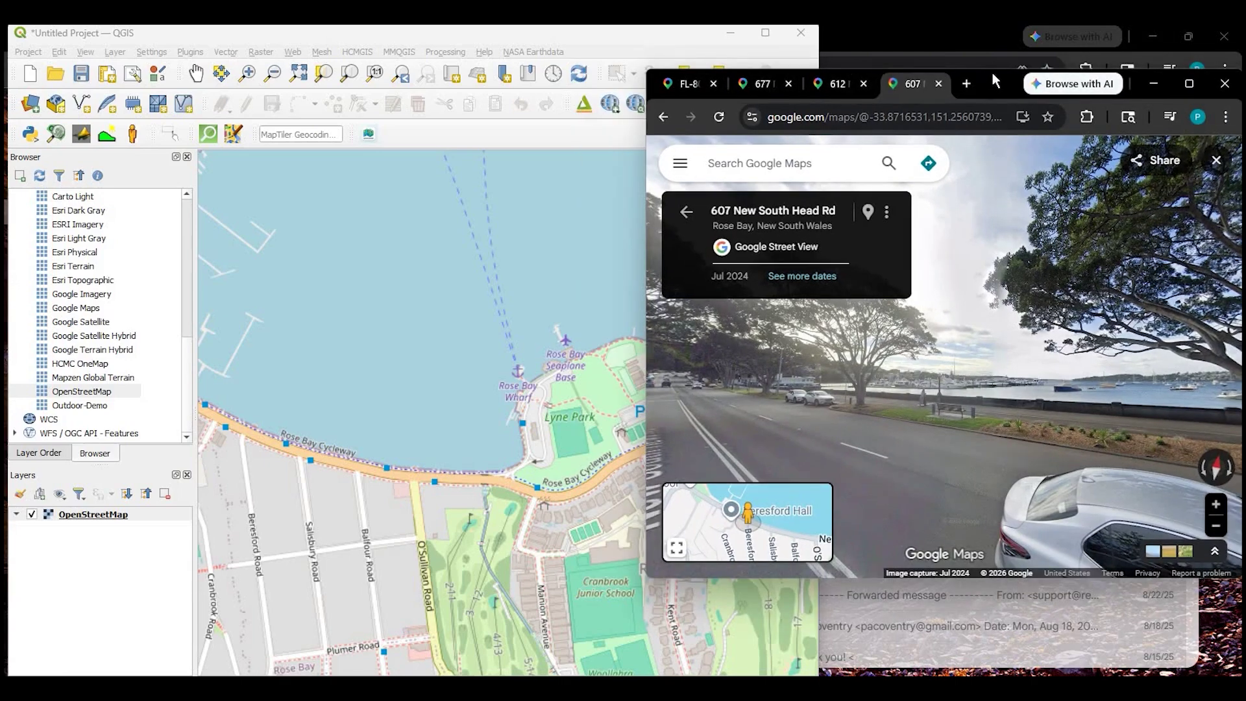
{"action": "key", "text": "shift+super+Up"}
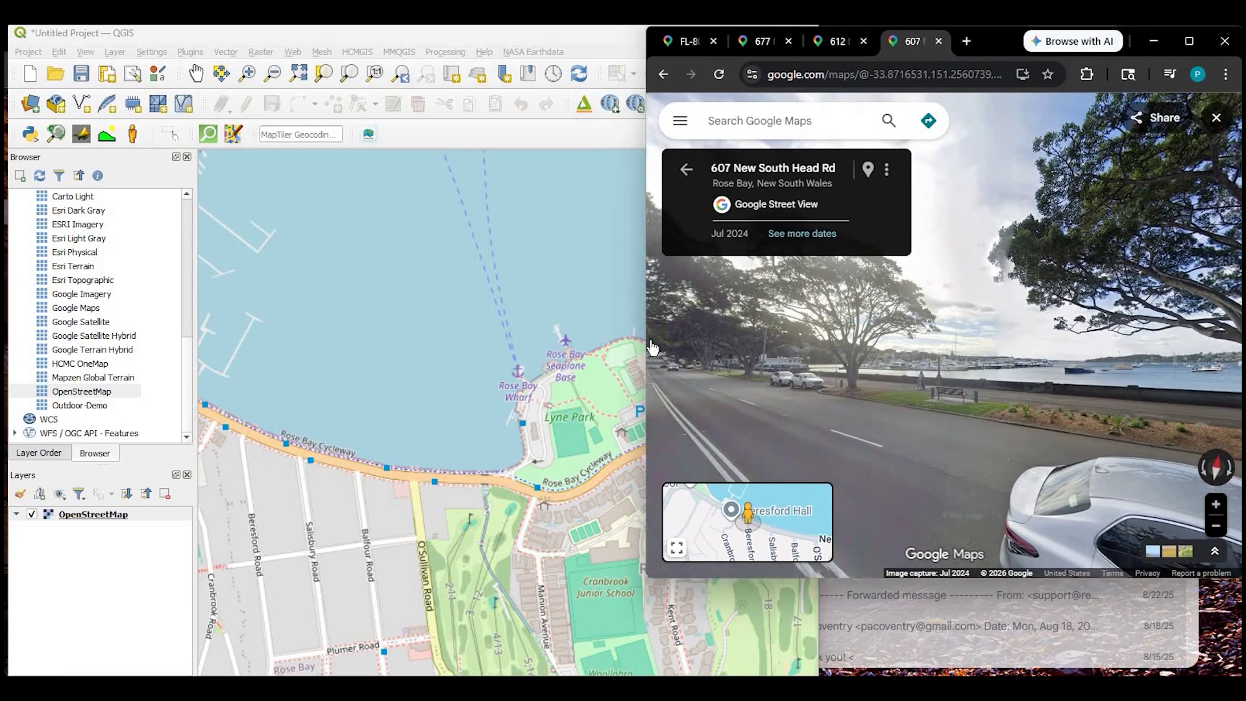
{"action": "left_click_drag", "start_coordinate": [776, 360], "coordinate": [820, 327]}
{"action": "left_click_drag", "start_coordinate": [743, 322], "coordinate": [751, 351]}
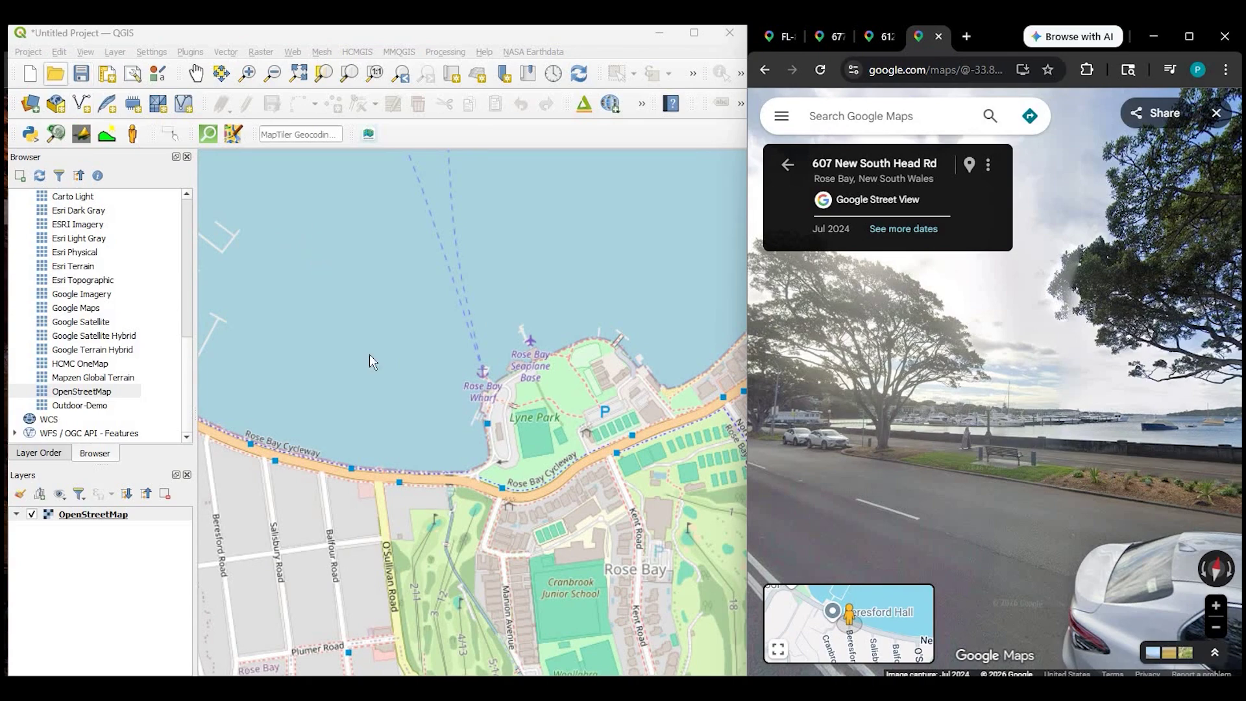
{"action": "left_click", "coordinate": [151, 134]}
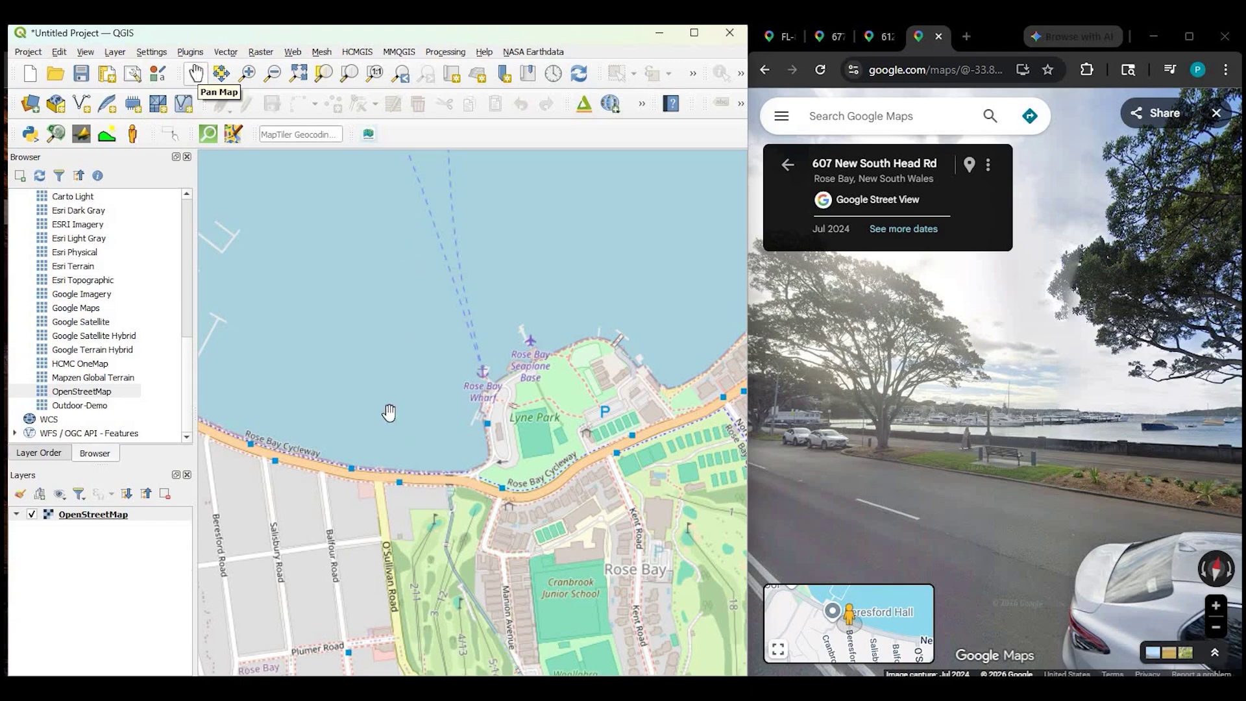
Zoom out from Sydney and pan the map west across Africa to the Americas
{"action": "left_click_drag", "start_coordinate": [388, 415], "coordinate": [743, 251]}
{"action": "left_click_drag", "start_coordinate": [346, 350], "coordinate": [675, 520]}
{"action": "scroll", "coordinate": [392, 479], "scroll_direction": "down", "scroll_amount": 5}
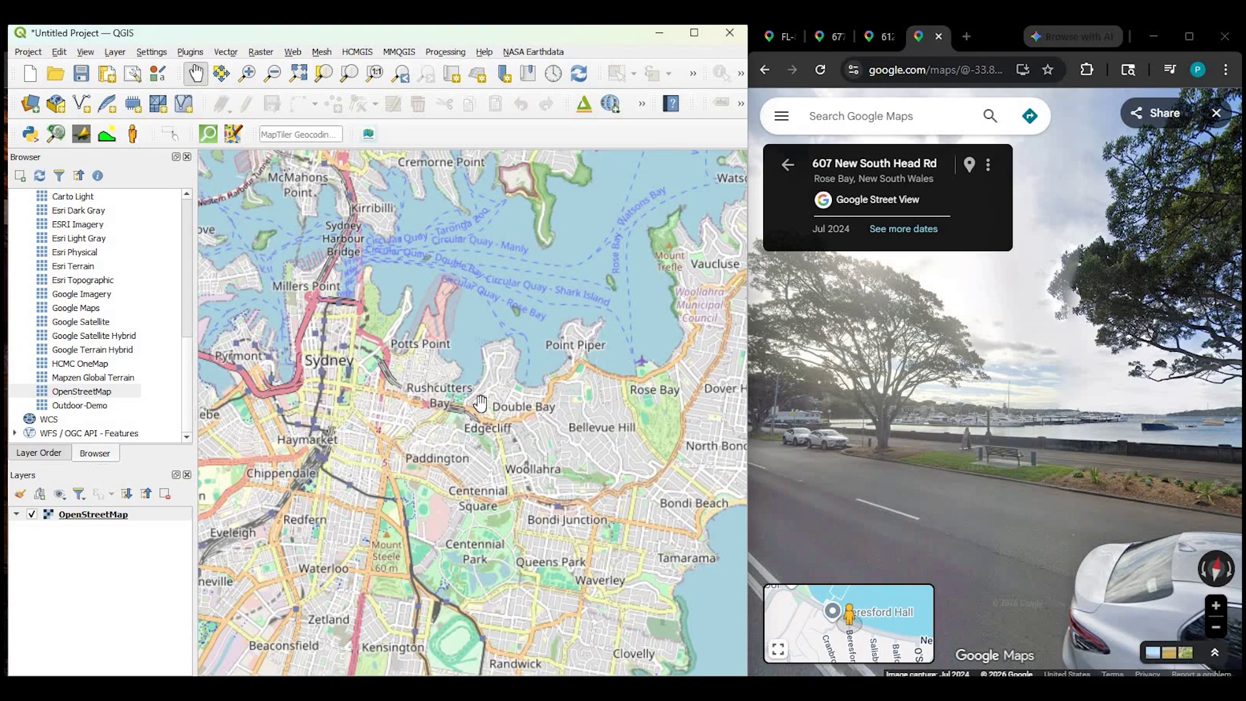
{"action": "scroll", "coordinate": [473, 402], "scroll_direction": "down", "scroll_amount": 3}
{"action": "scroll", "coordinate": [491, 307], "scroll_direction": "down", "scroll_amount": 6}
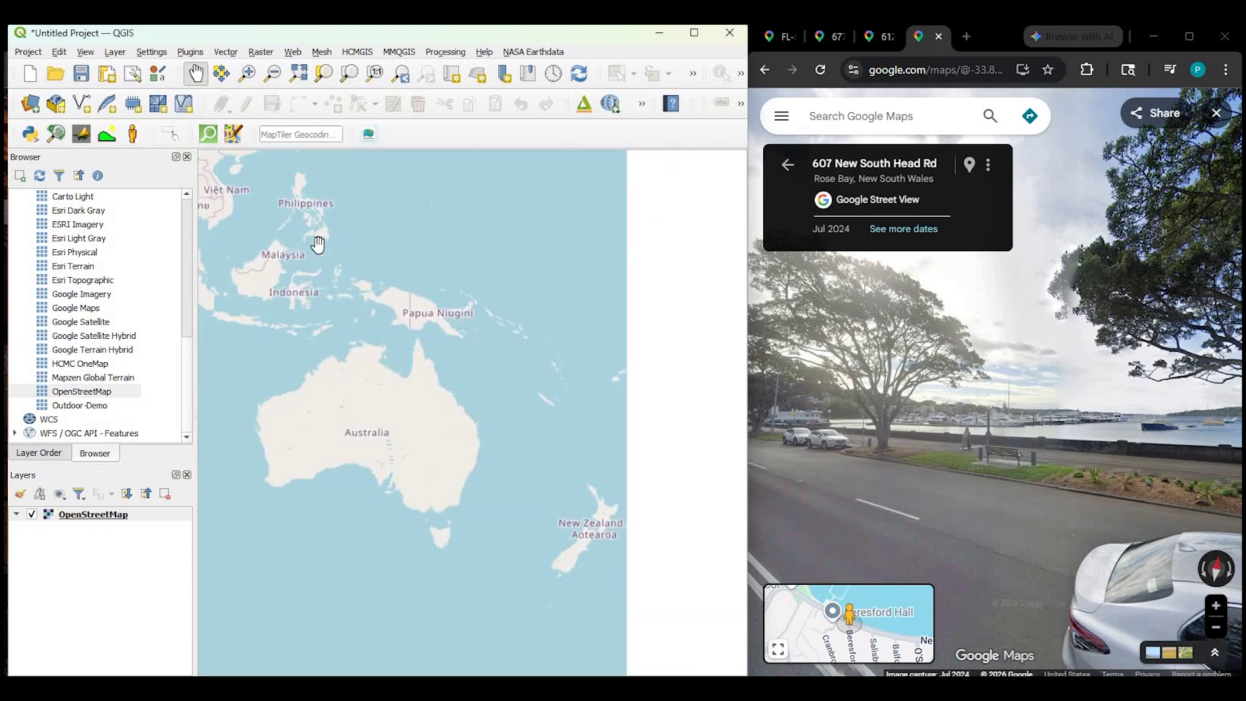
{"action": "left_click_drag", "start_coordinate": [283, 193], "coordinate": [520, 451]}
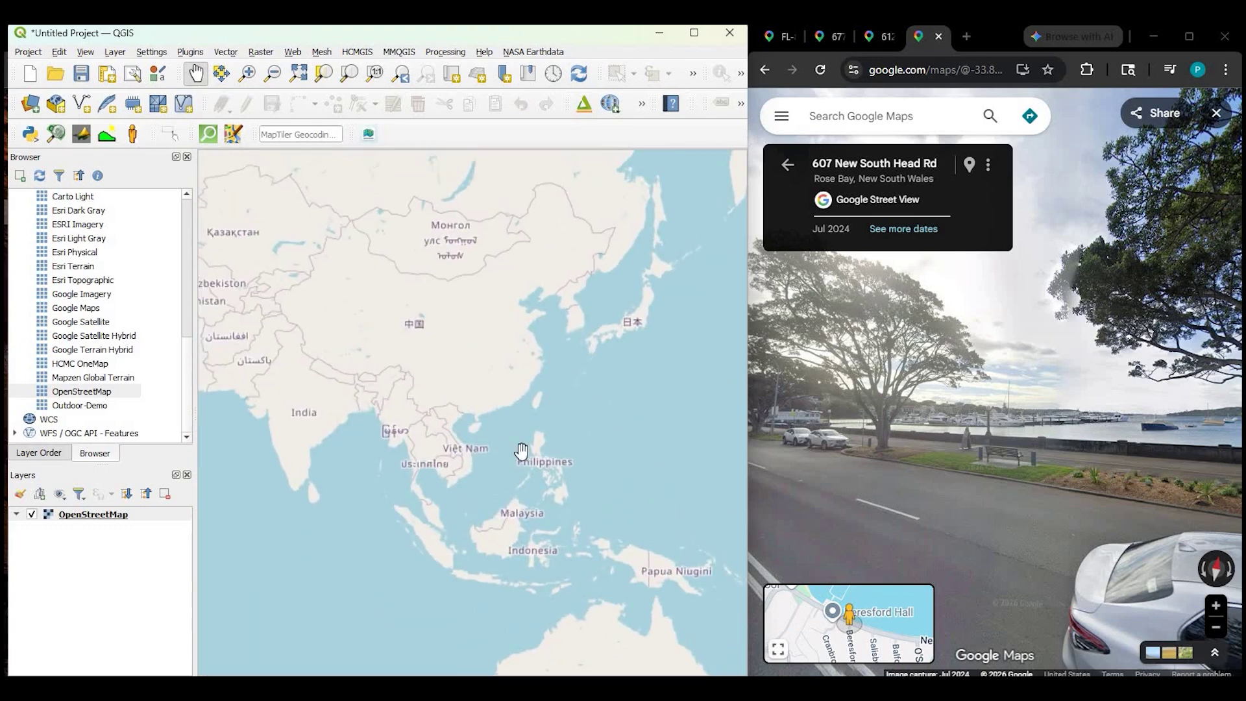
{"action": "left_click_drag", "start_coordinate": [279, 479], "coordinate": [510, 468]}
{"action": "left_click_drag", "start_coordinate": [356, 454], "coordinate": [513, 441]}
{"action": "left_click_drag", "start_coordinate": [260, 344], "coordinate": [727, 349]}
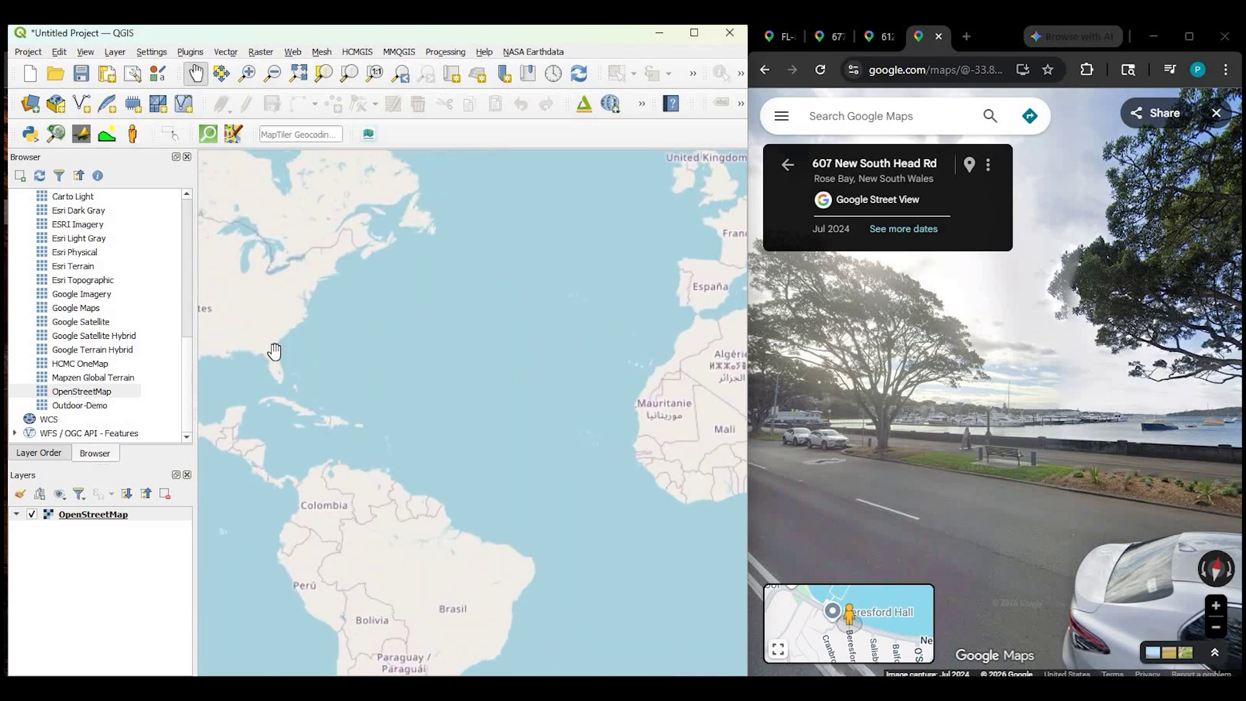
Zoom into Florida and pan up the coast past Stuart to West Palm Beach
{"action": "scroll", "coordinate": [274, 352], "scroll_direction": "up", "scroll_amount": 4}
{"action": "scroll", "coordinate": [603, 555], "scroll_direction": "down", "scroll_amount": 1}
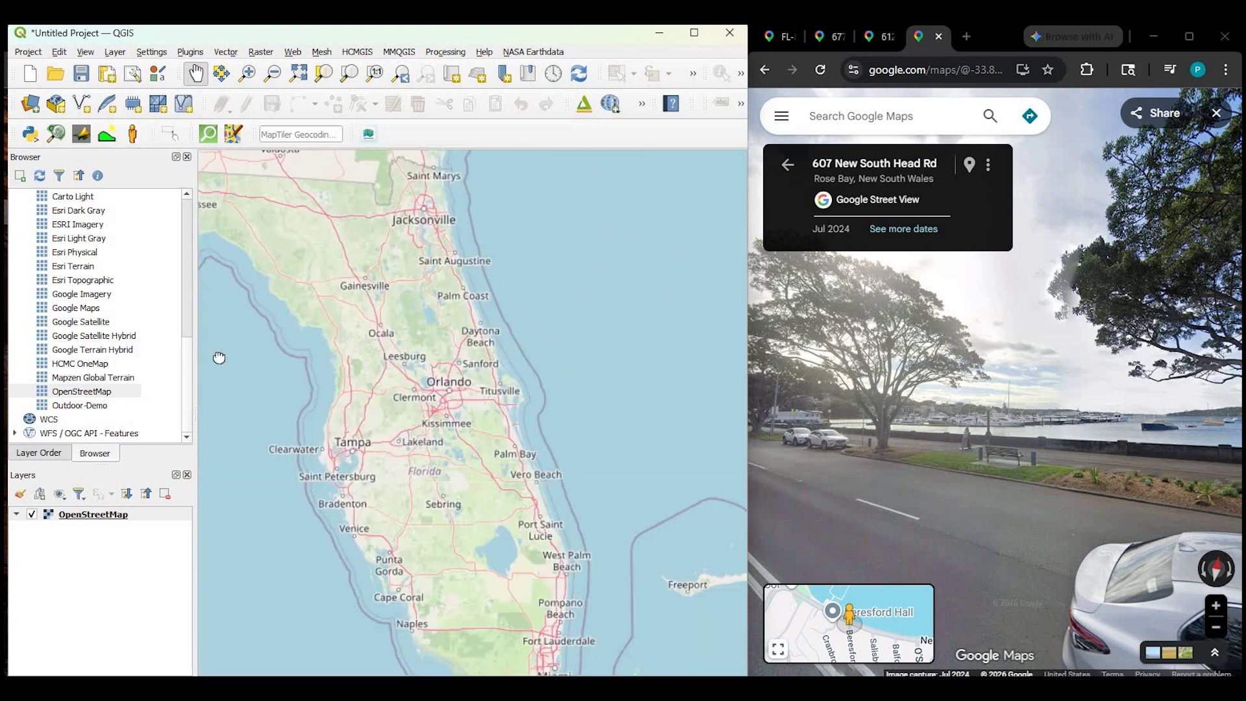
{"action": "scroll", "coordinate": [445, 529], "scroll_direction": "up", "scroll_amount": 4}
{"action": "scroll", "coordinate": [450, 520], "scroll_direction": "up", "scroll_amount": 1}
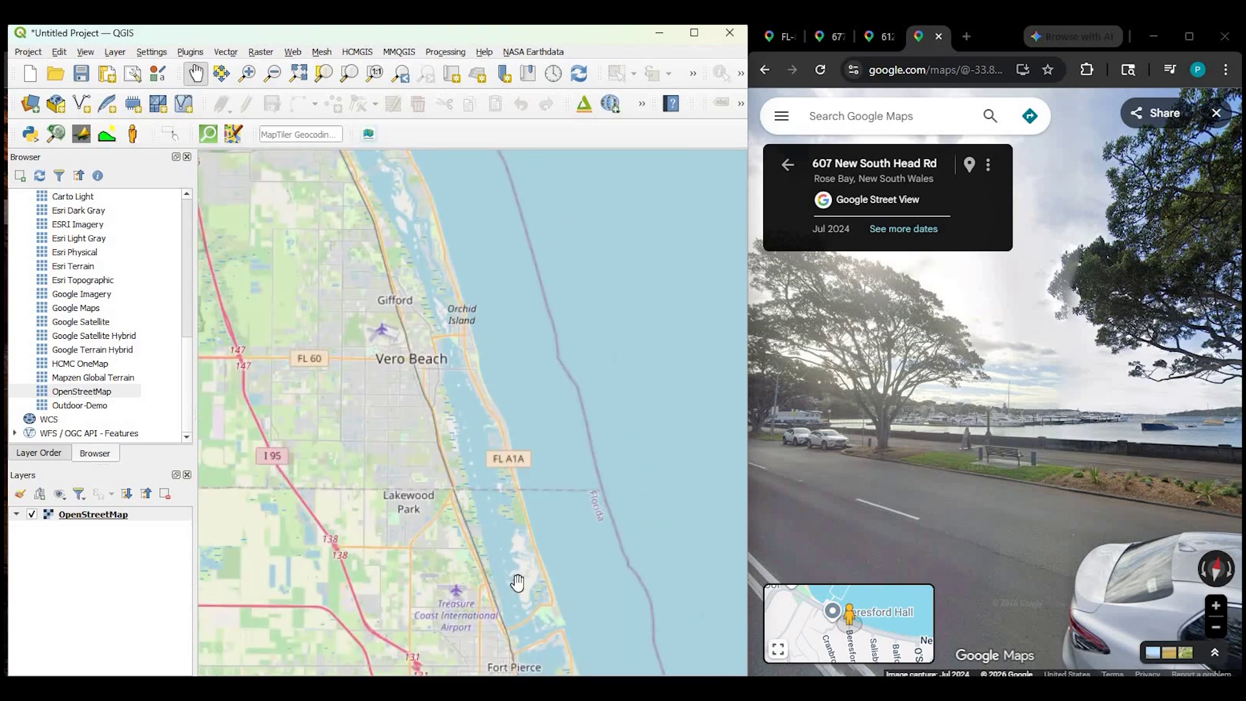
{"action": "left_click_drag", "start_coordinate": [518, 581], "coordinate": [389, 258]}
{"action": "scroll", "coordinate": [410, 504], "scroll_direction": "up", "scroll_amount": 4}
{"action": "left_click_drag", "start_coordinate": [514, 507], "coordinate": [259, 194]}
{"action": "scroll", "coordinate": [403, 514], "scroll_direction": "down", "scroll_amount": 3}
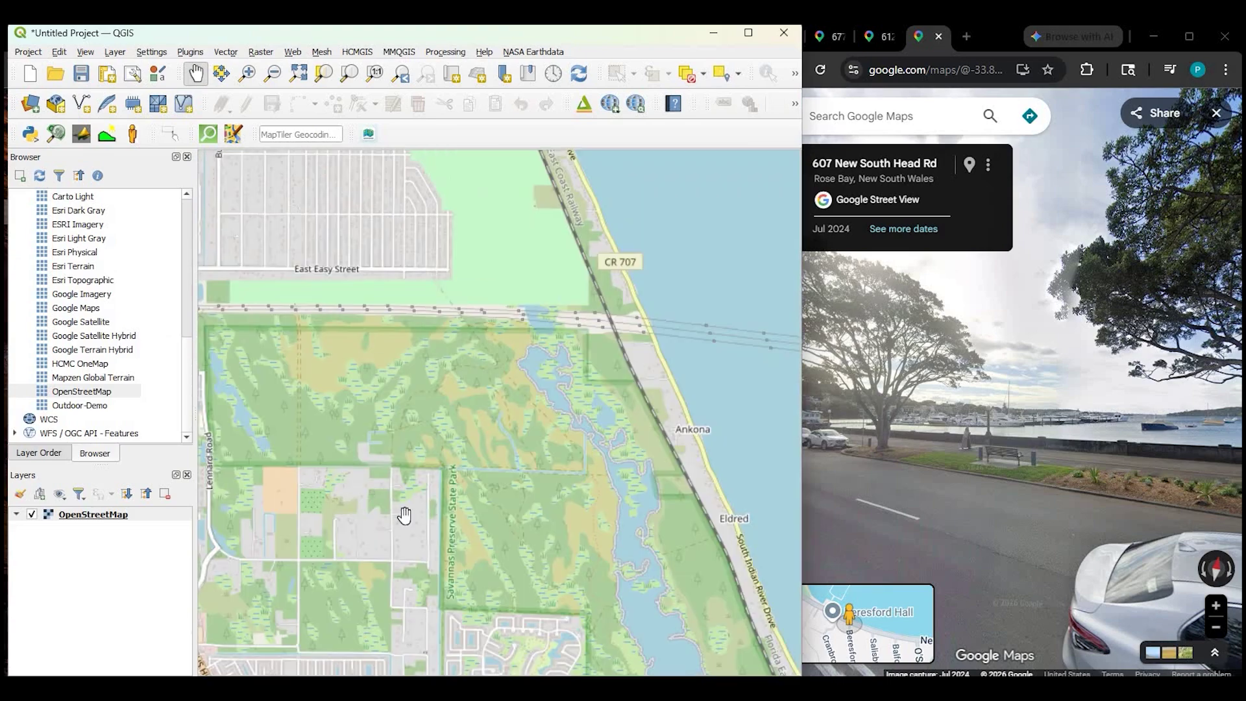
{"action": "scroll", "coordinate": [493, 329], "scroll_direction": "down", "scroll_amount": 1}
{"action": "left_click_drag", "start_coordinate": [515, 658], "coordinate": [517, 412]}
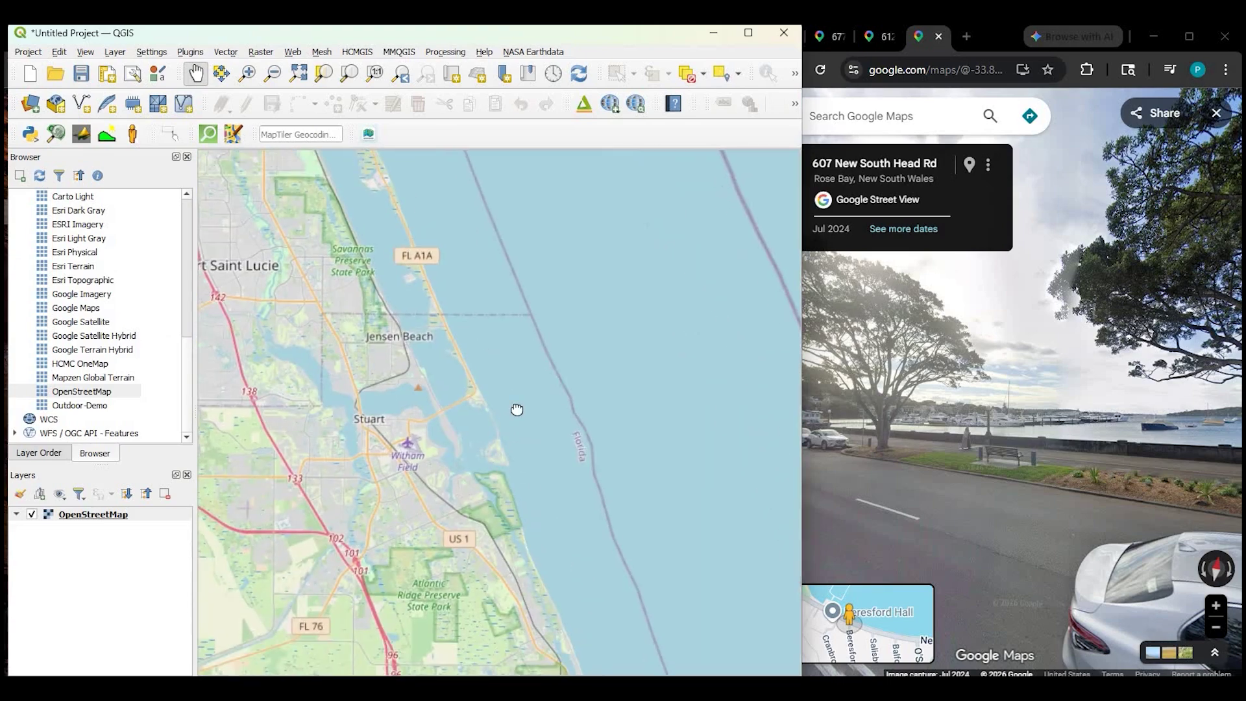
{"action": "scroll", "coordinate": [514, 411], "scroll_direction": "down", "scroll_amount": 2}
{"action": "left_click_drag", "start_coordinate": [517, 599], "coordinate": [516, 454]}
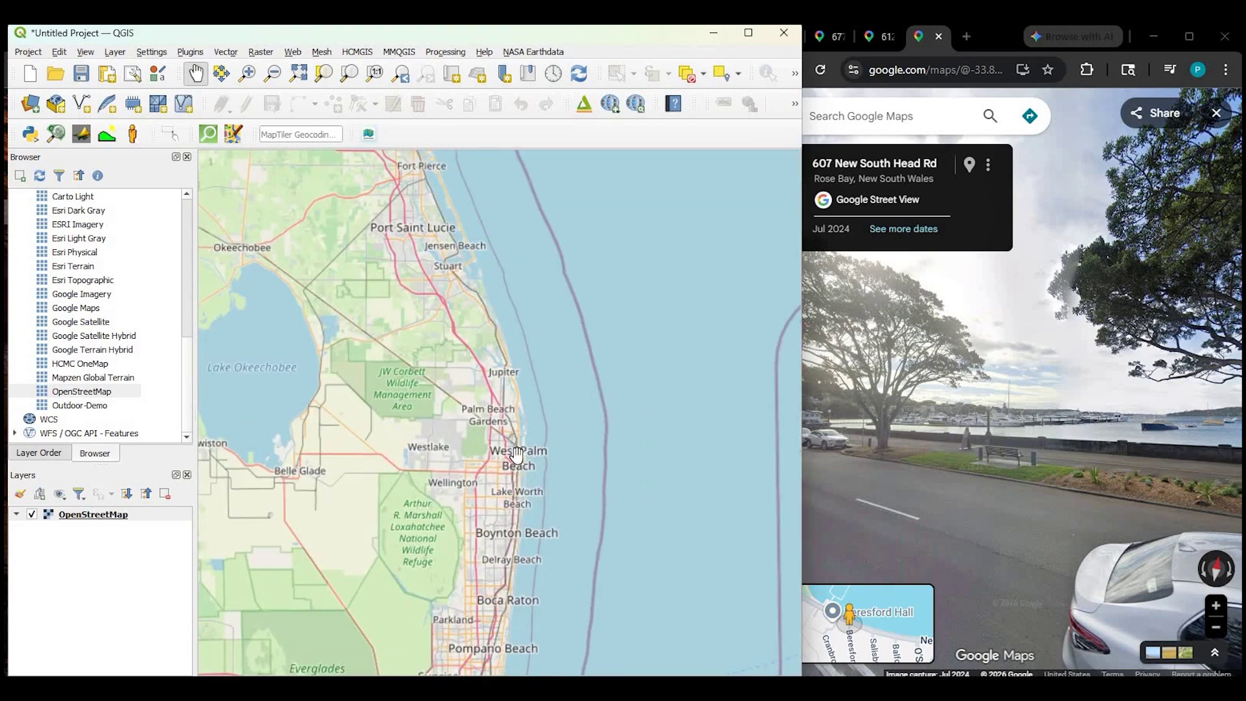
{"action": "scroll", "coordinate": [531, 510], "scroll_direction": "up", "scroll_amount": 1}
{"action": "scroll", "coordinate": [527, 421], "scroll_direction": "up", "scroll_amount": 1}
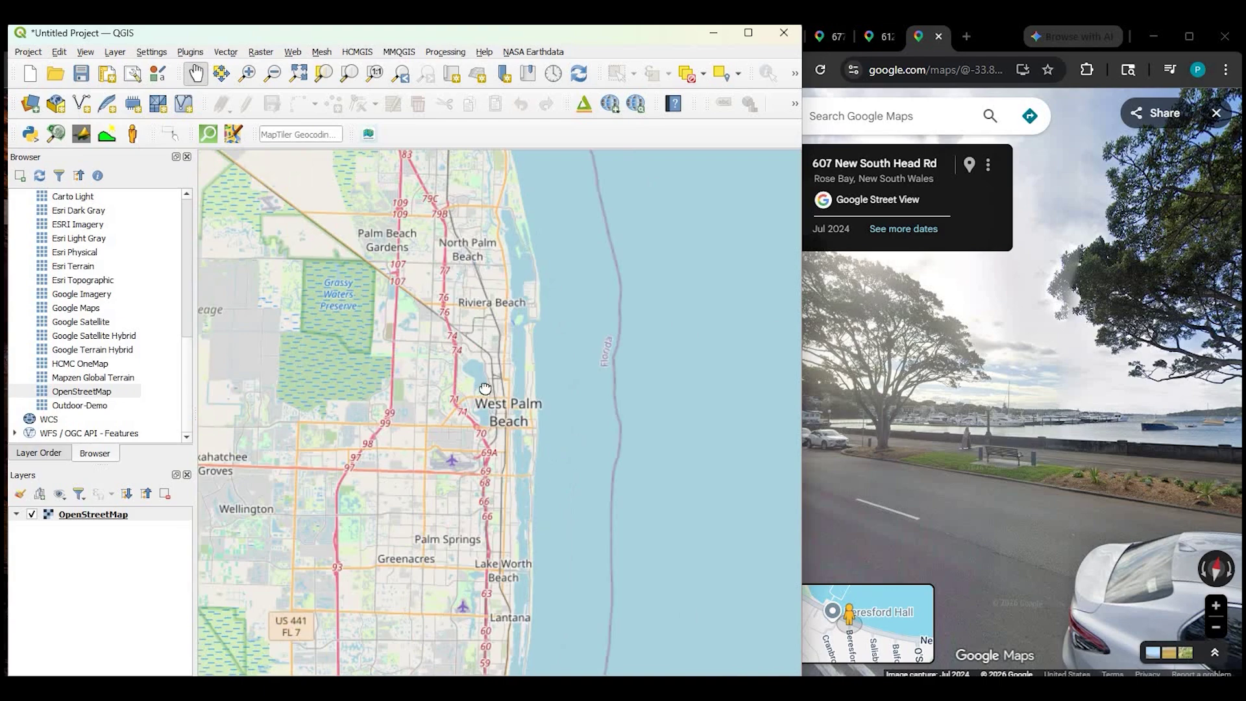
{"action": "scroll", "coordinate": [484, 388], "scroll_direction": "up", "scroll_amount": 2}
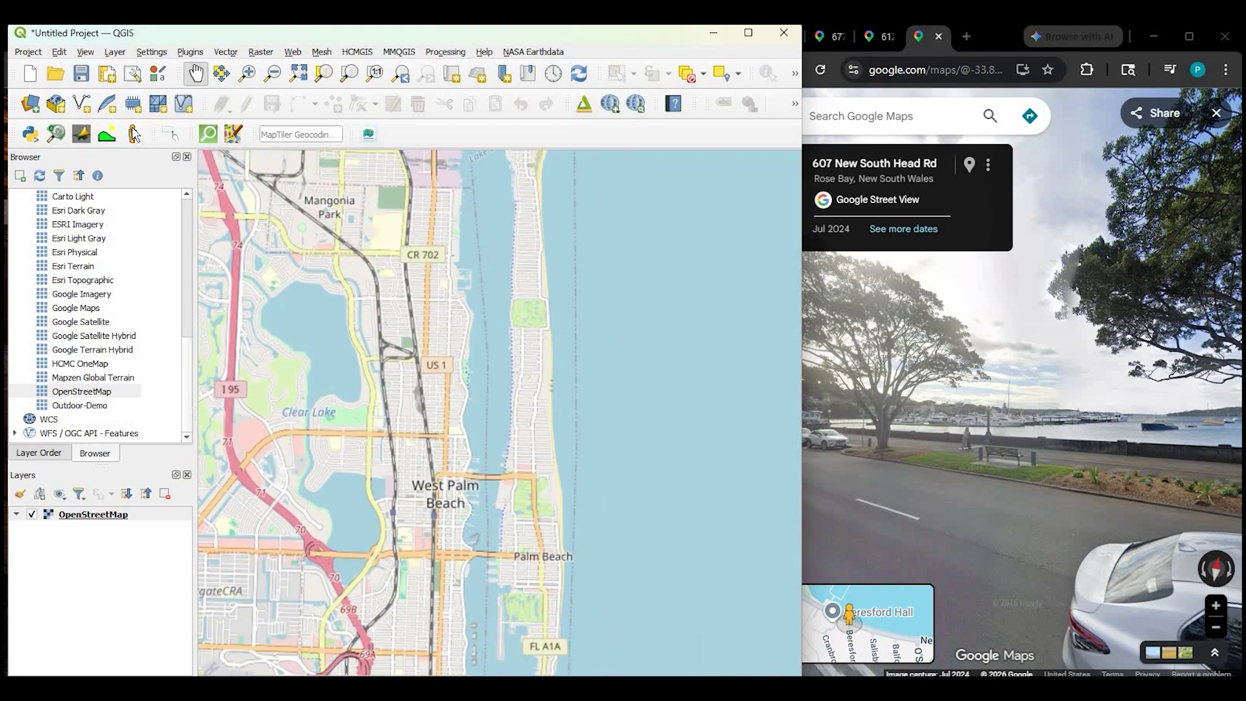
{"action": "left_click", "coordinate": [133, 134]}
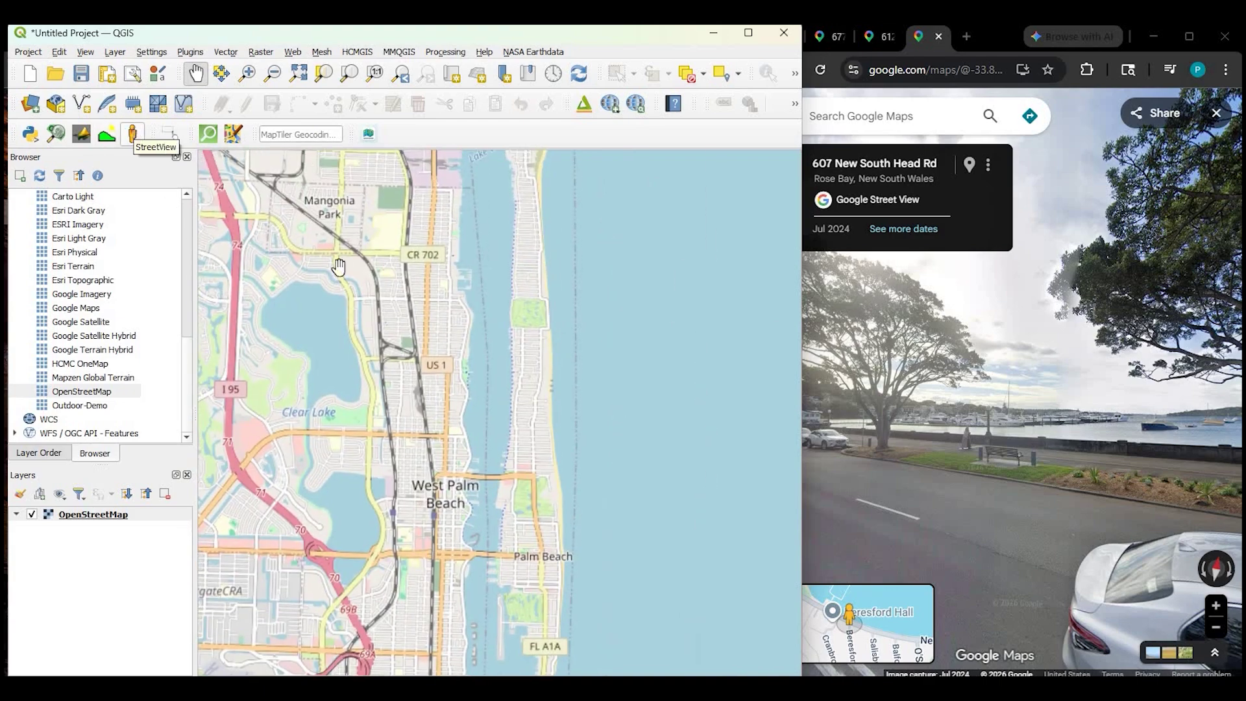
{"action": "left_click", "coordinate": [540, 538]}
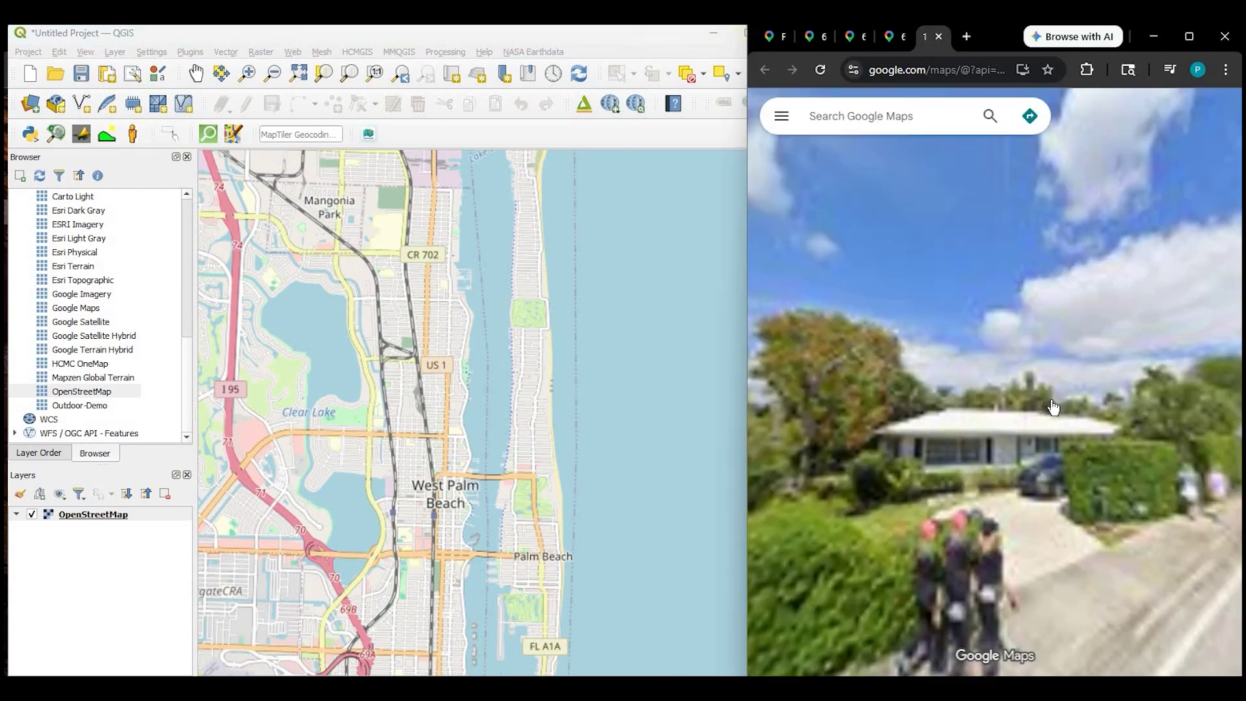
{"action": "left_click_drag", "start_coordinate": [932, 376], "coordinate": [750, 391]}
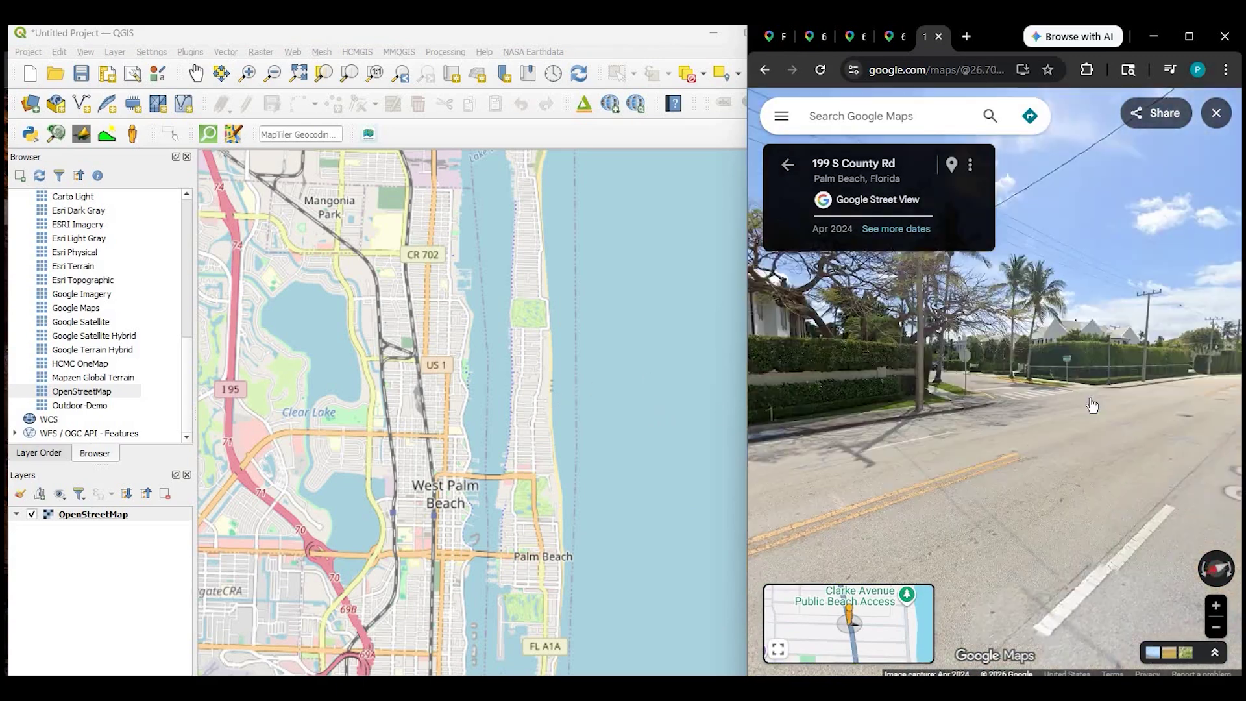
{"action": "left_click", "coordinate": [1074, 405]}
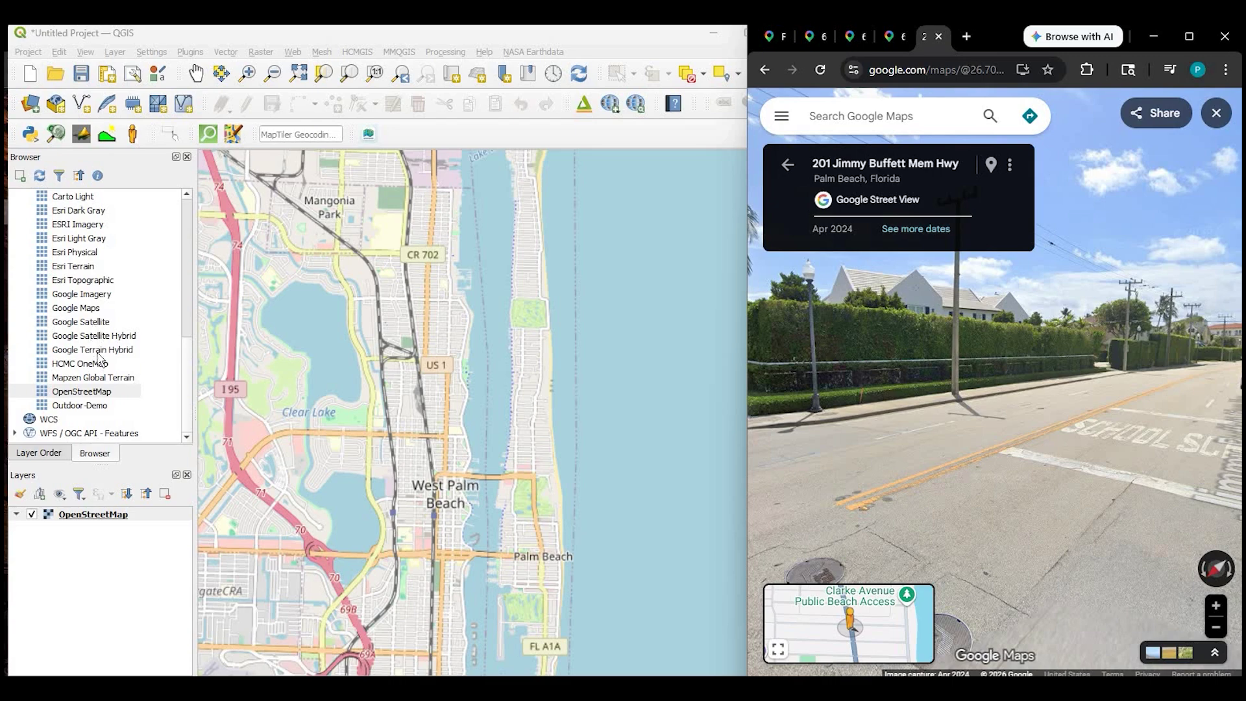
{"action": "scroll", "coordinate": [95, 357], "scroll_direction": "up", "scroll_amount": 1}
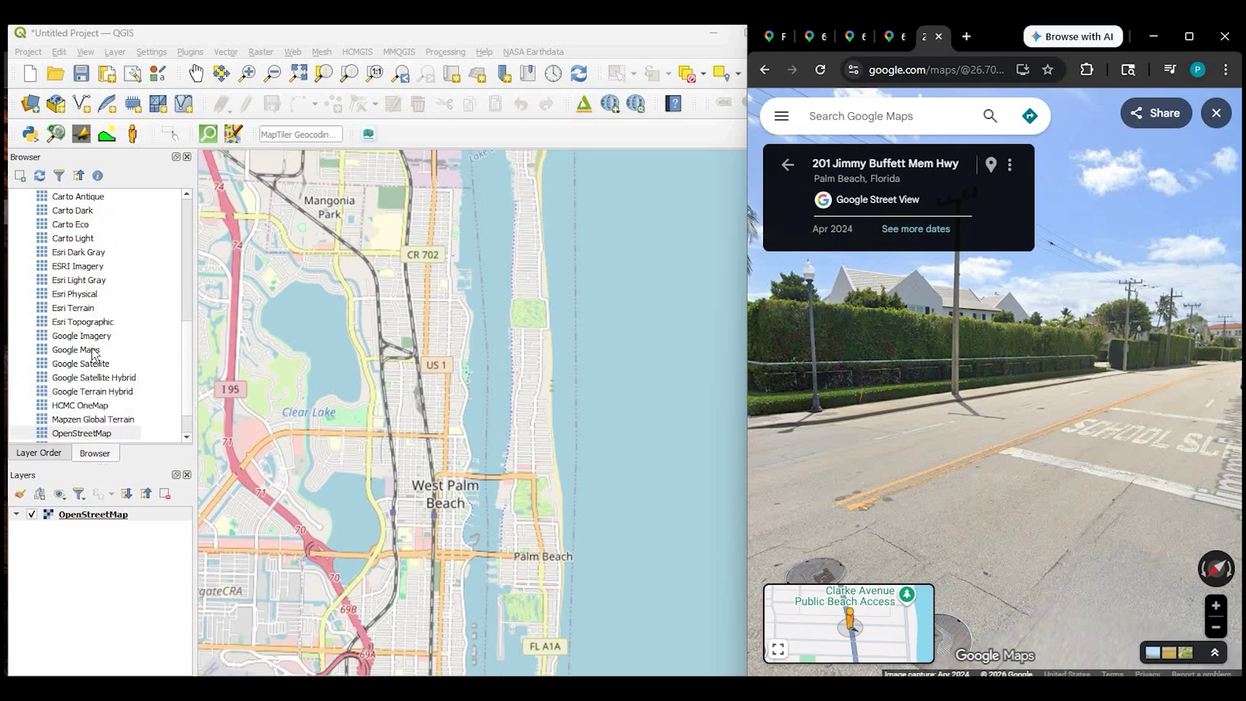
Add the Google Maps XYZ basemap to the map and hide the OpenStreetMap layer
{"action": "left_click", "coordinate": [93, 353]}
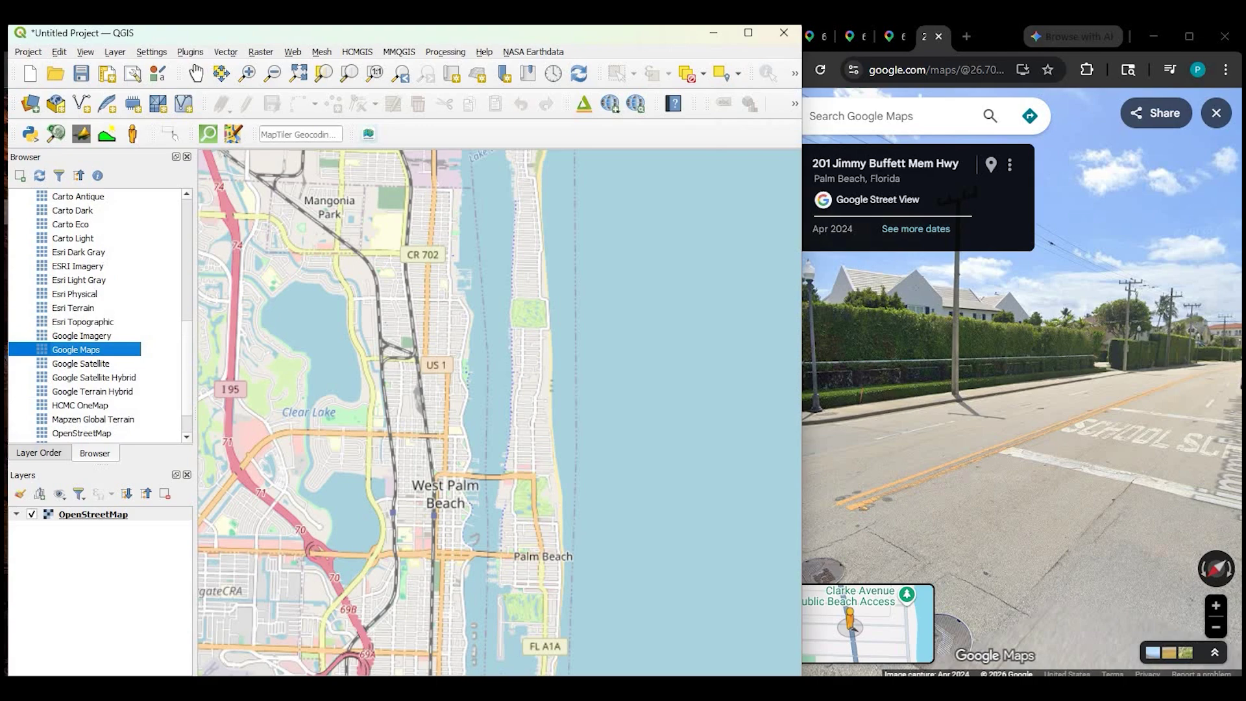
{"action": "left_click_drag", "start_coordinate": [104, 546], "coordinate": [34, 519]}
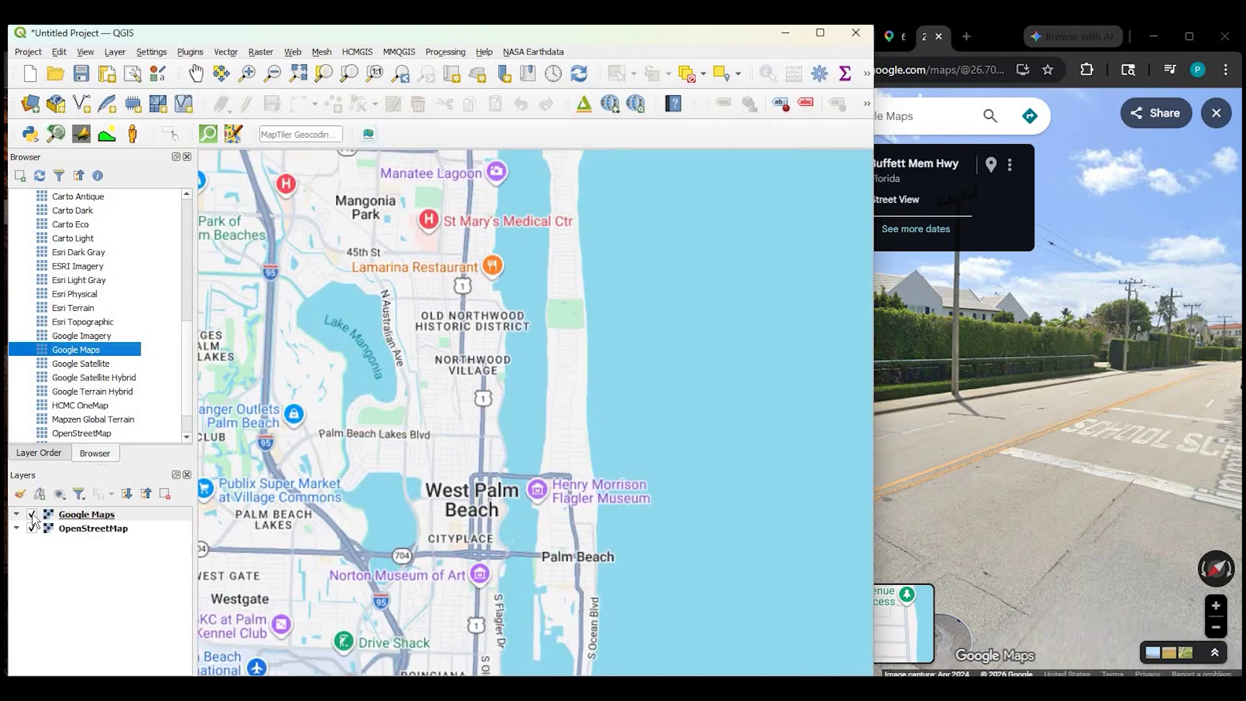
{"action": "left_click", "coordinate": [31, 528]}
{"action": "left_click", "coordinate": [81, 516]}
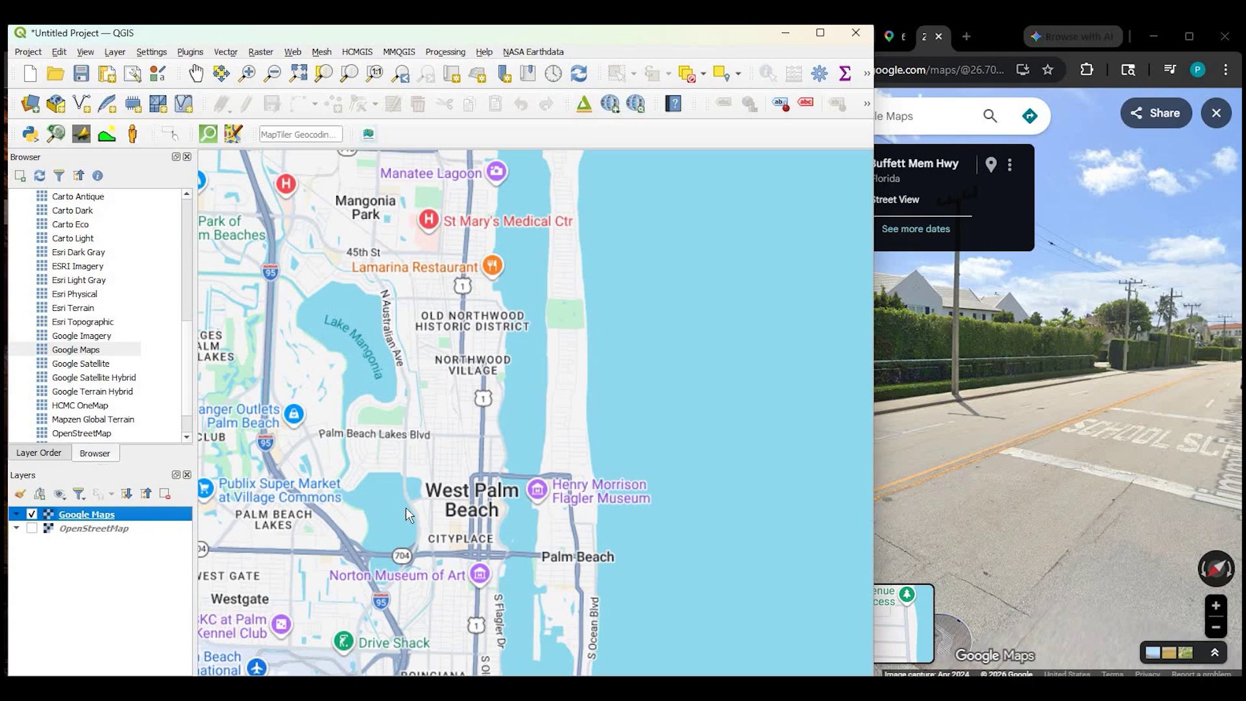
Open Street View for a West Palm Beach point picked on the Google basemap
{"action": "left_click", "coordinate": [540, 317]}
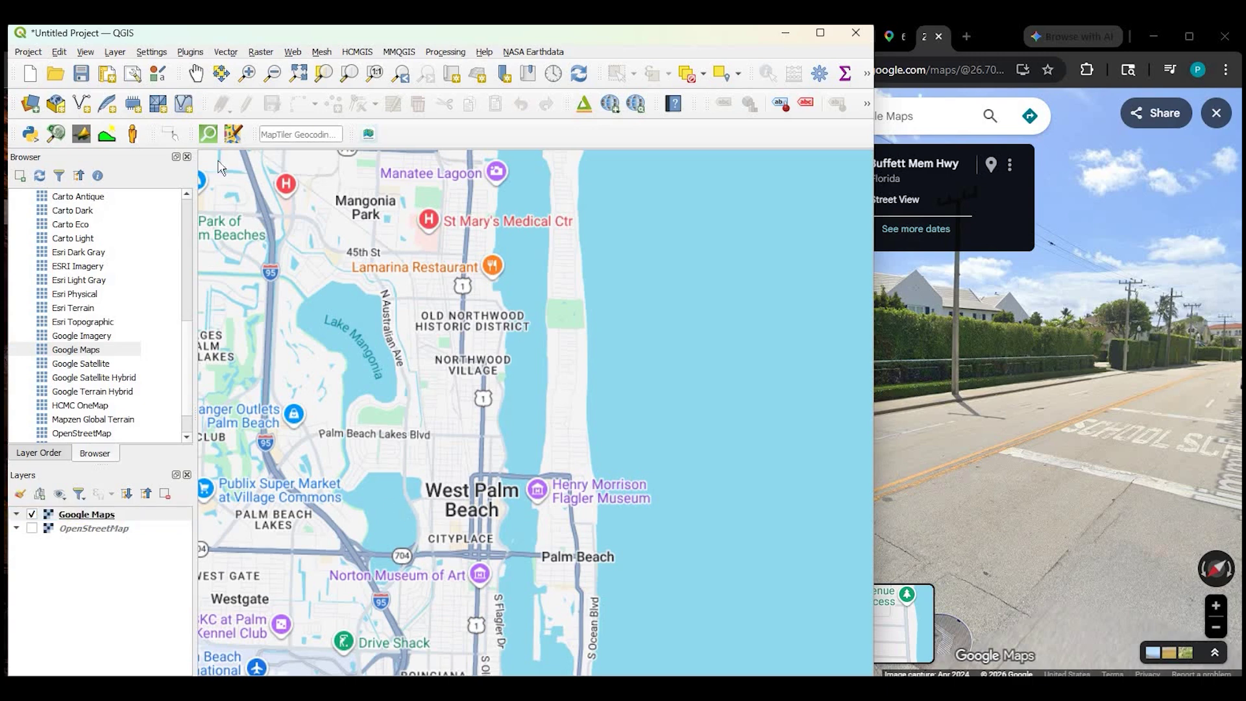
{"action": "left_click", "coordinate": [133, 134]}
{"action": "left_click", "coordinate": [646, 323]}
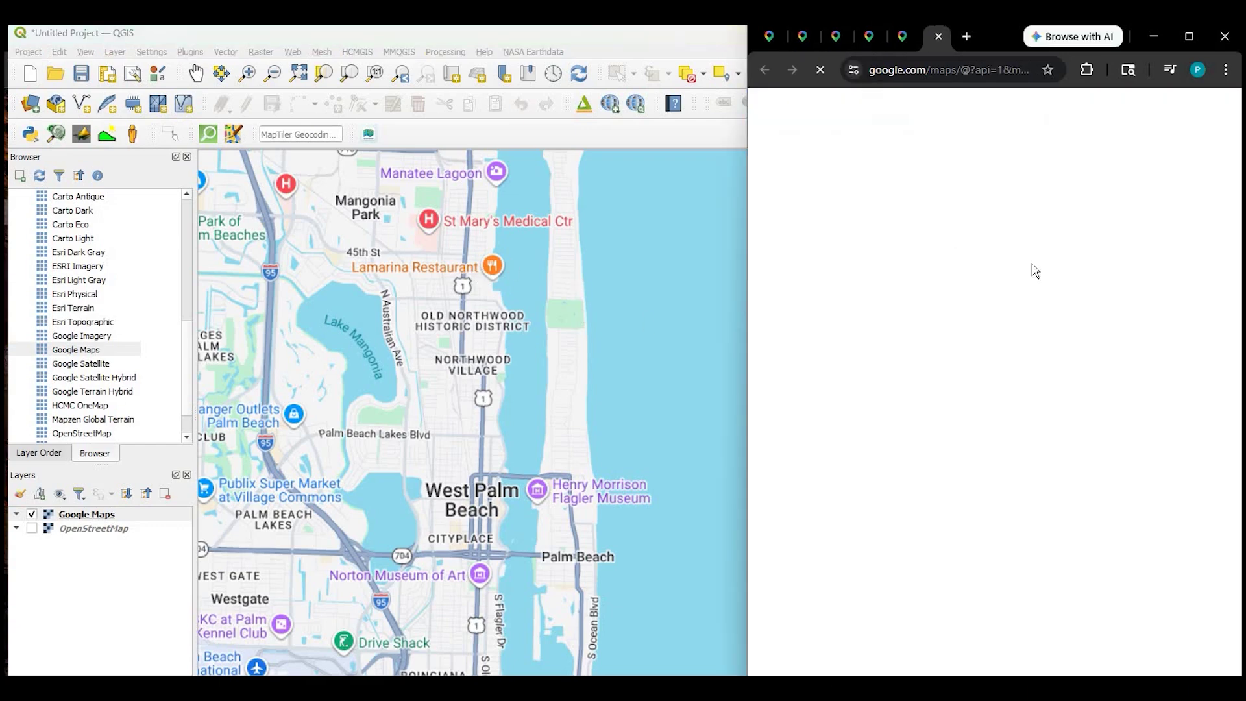